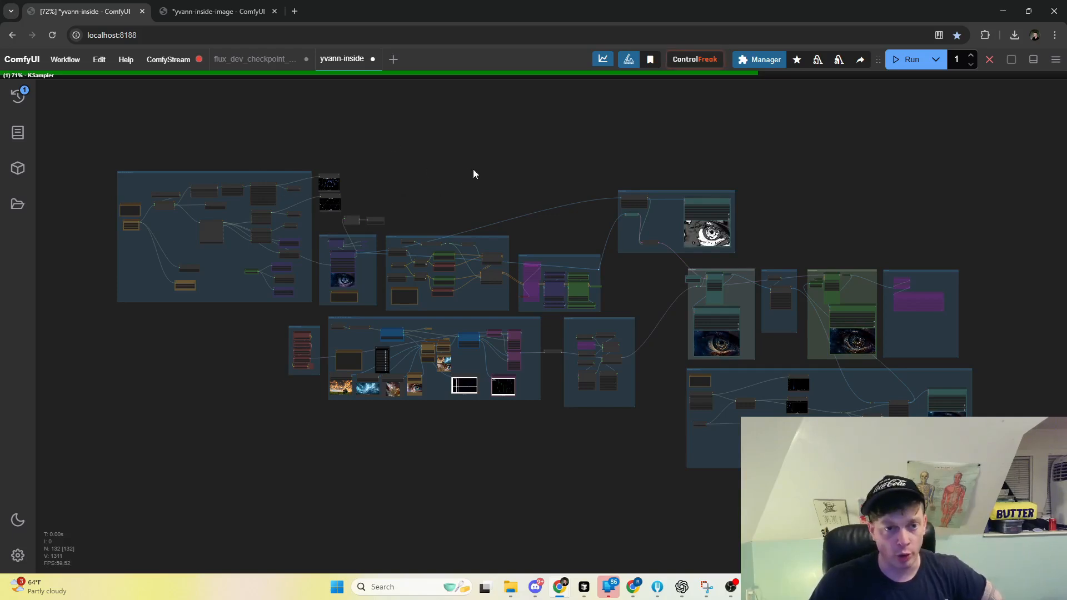
- Examine the audio preparation and features group at the start of the yvann-inside workflow
left_click_drag(476, 172, 674, 177)
scroll(619, 138, "up", 3)
scroll(619, 138, "up", 5)
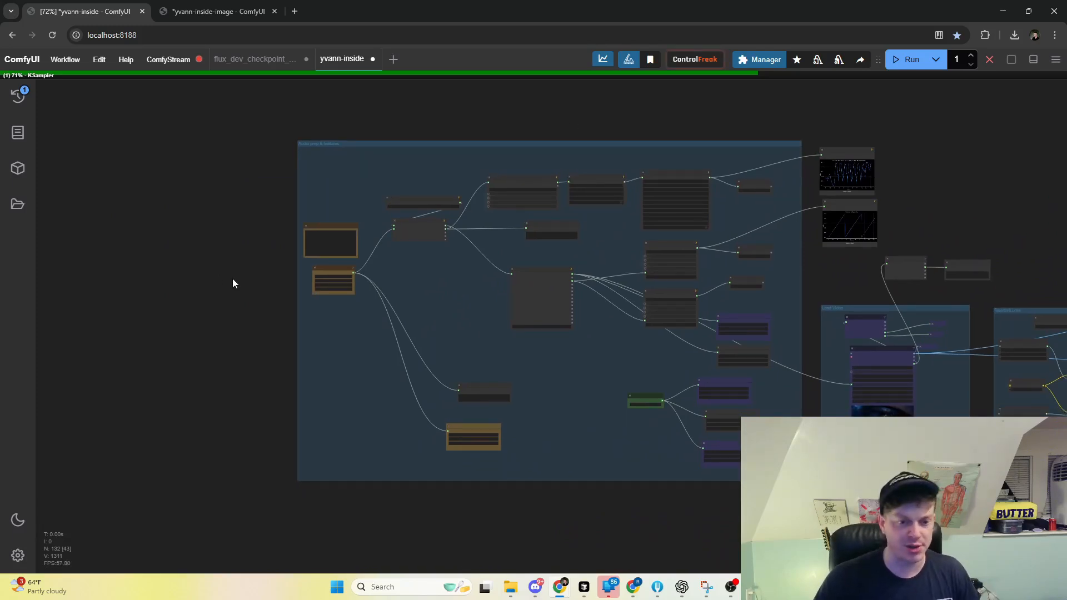
scroll(231, 283, "up", 1)
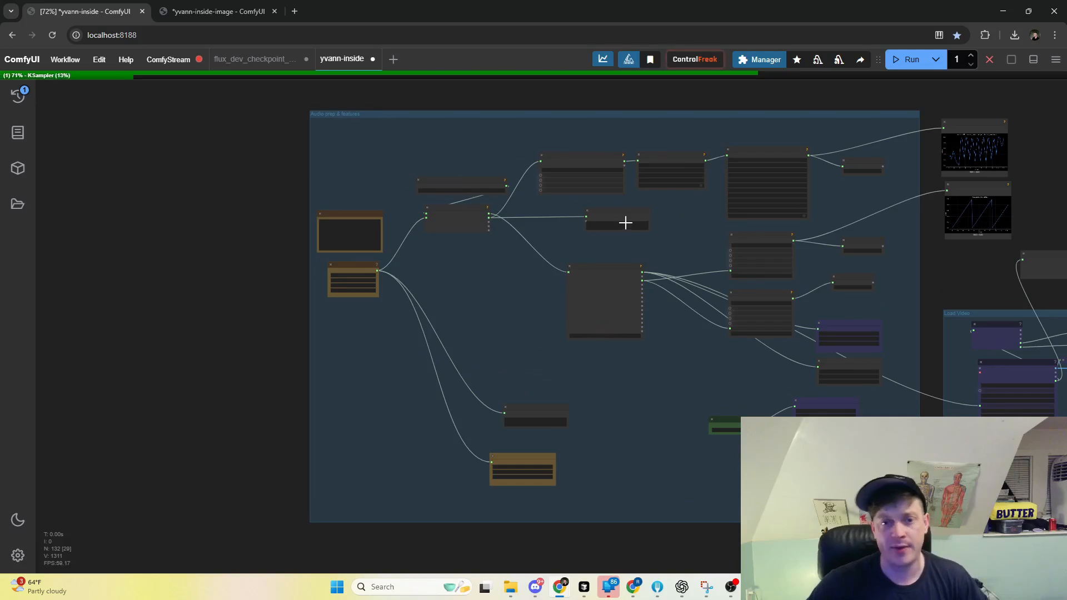
scroll(660, 155, "up", 4)
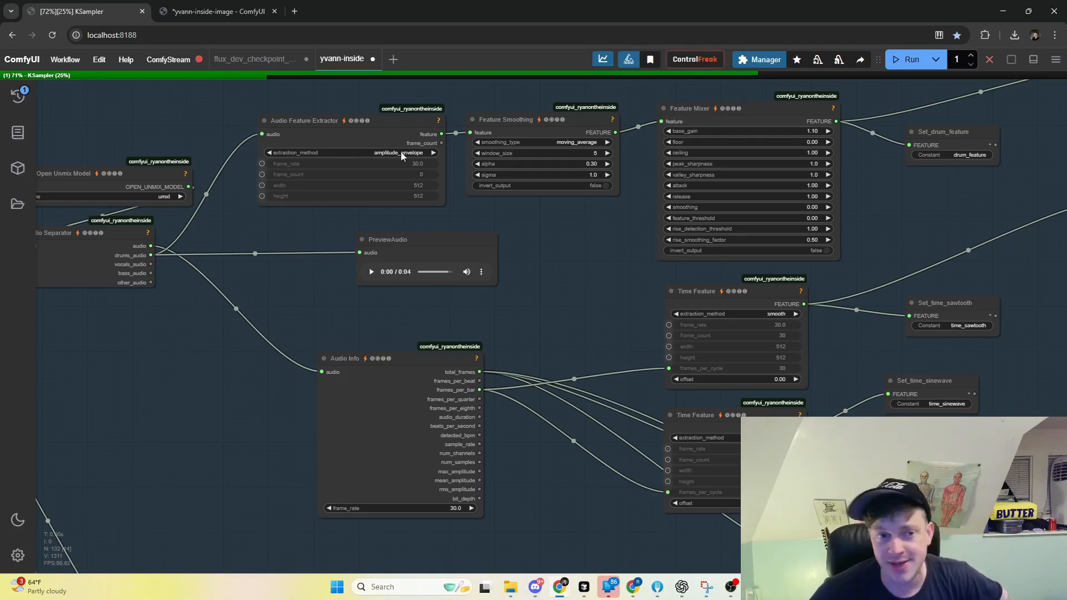
- Inspect the audio chain from Audio Separator through Audio Feature Extractor and Feature Smoothing to Feature Mixer
left_click_drag(328, 129, 318, 125)
left_click_drag(212, 246, 379, 228)
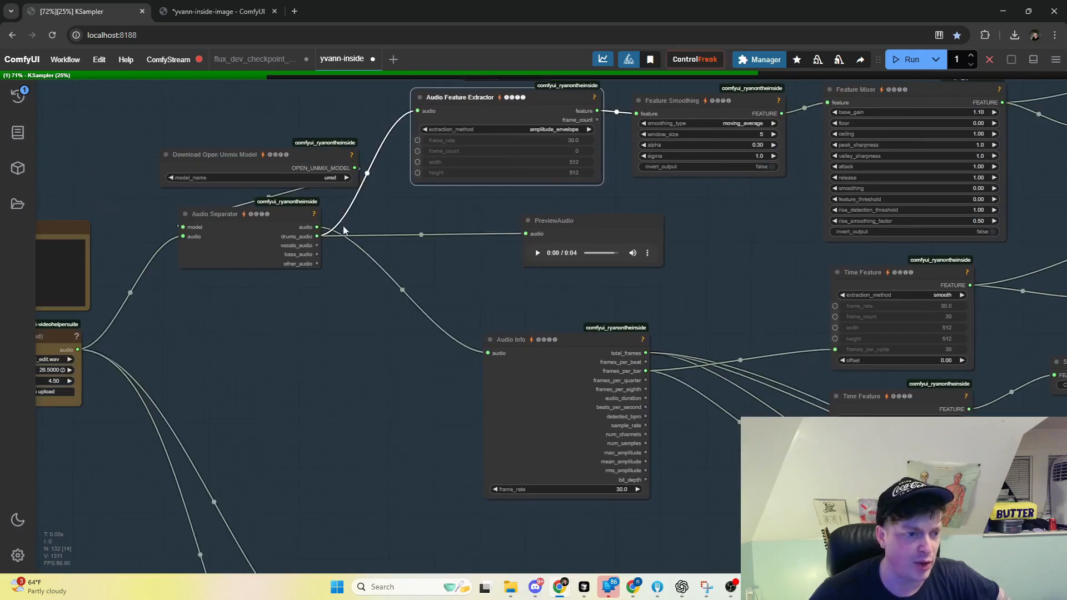
left_click_drag(256, 227, 261, 228)
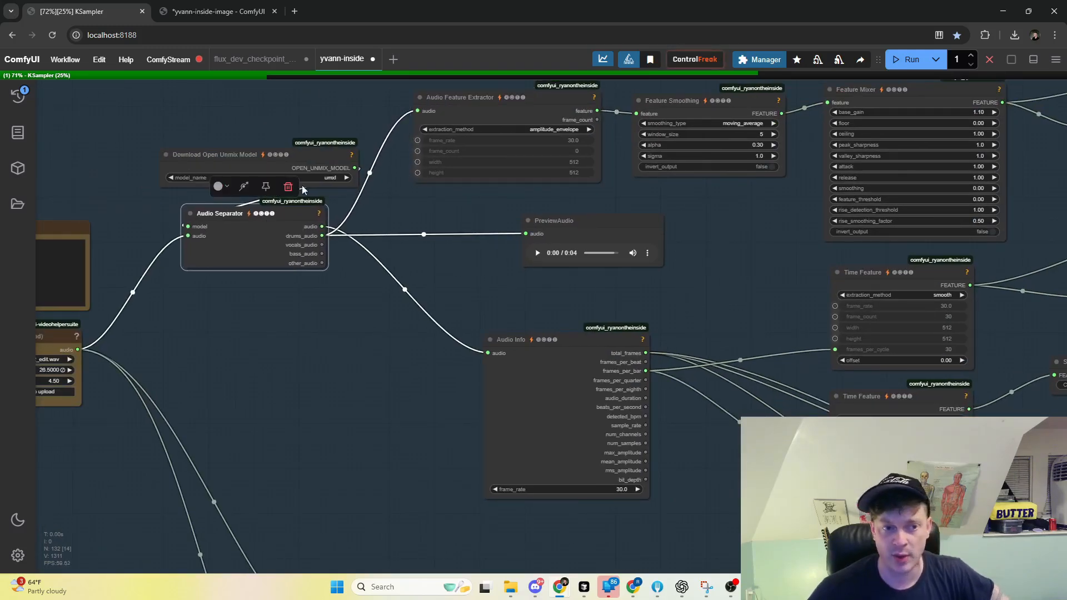
left_click_drag(484, 194, 347, 216)
left_click_drag(585, 131, 582, 126)
scroll(669, 108, "right", 5)
left_click_drag(658, 119, 657, 116)
scroll(707, 130, "right", 1)
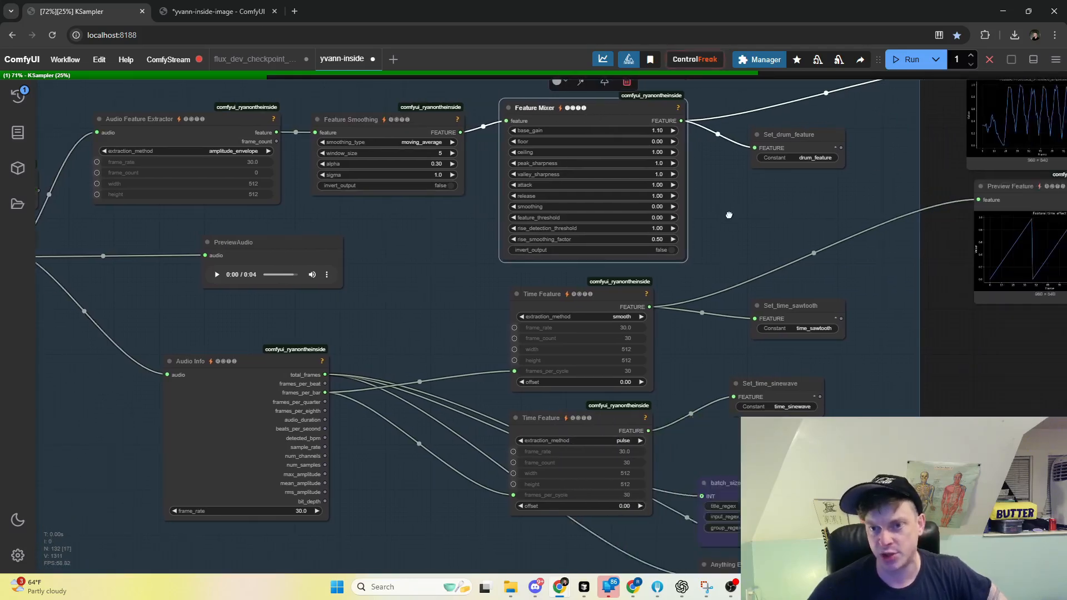
- Inspect the Preview Feature graph of the drum amplitude envelope fed by the Feature Mixer
scroll(722, 167, "down", 4)
scroll(715, 138, "up", 8)
left_click(677, 142)
scroll(853, 267, "up", 5)
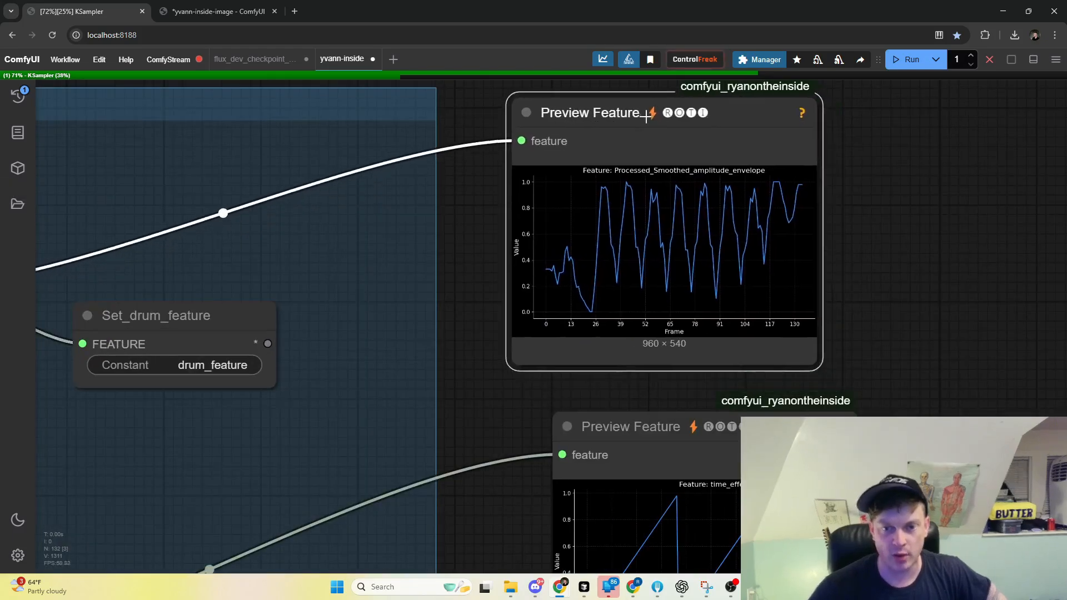
scroll(879, 212, "down", 8)
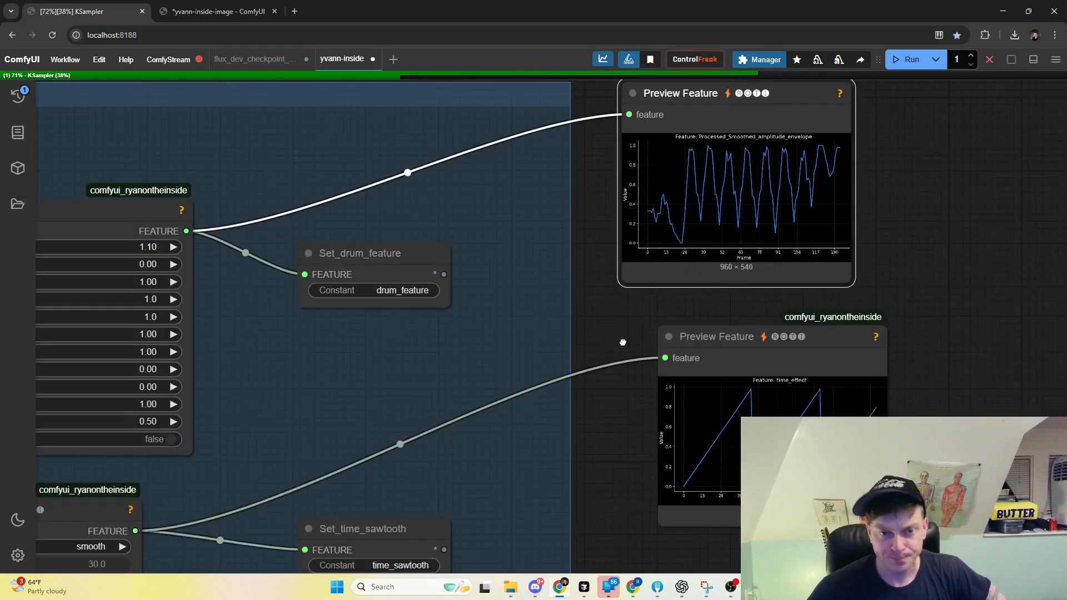
- Compare the smooth and pulse Time Feature nodes, including their sawtooth and sinewave outputs
scroll(699, 248, "up", 2)
left_click_drag(446, 276, 439, 270)
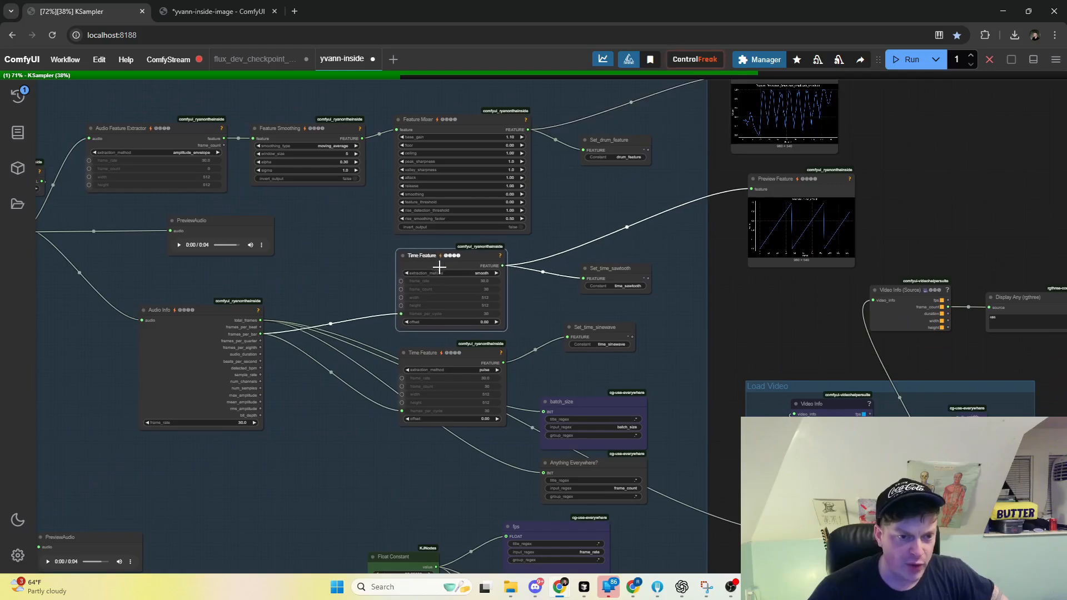
left_click_drag(444, 352, 438, 347)
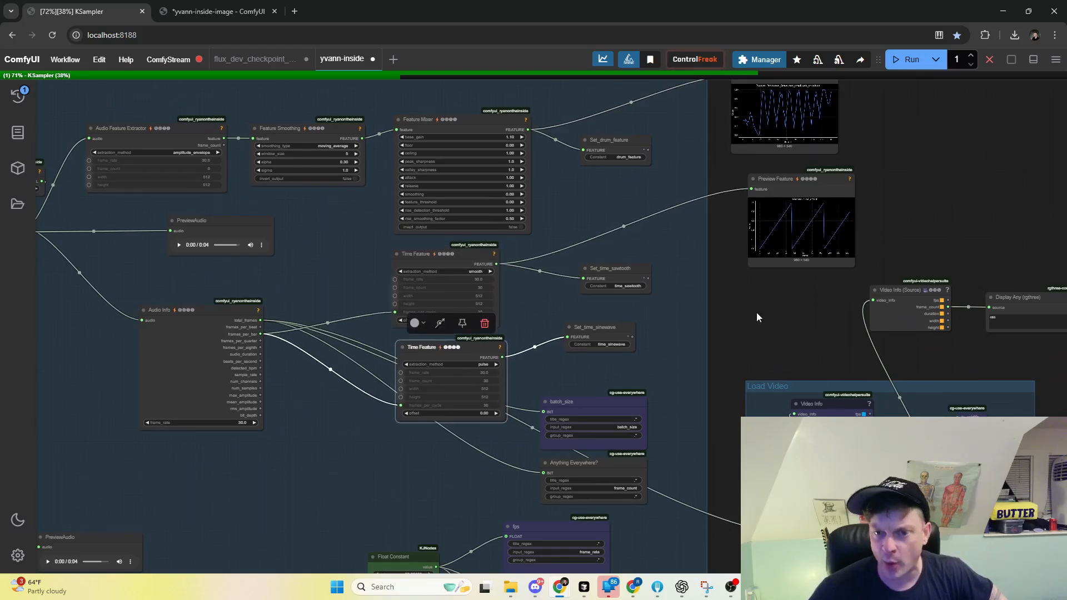
left_click_drag(755, 313, 780, 314)
scroll(521, 288, "up", 4)
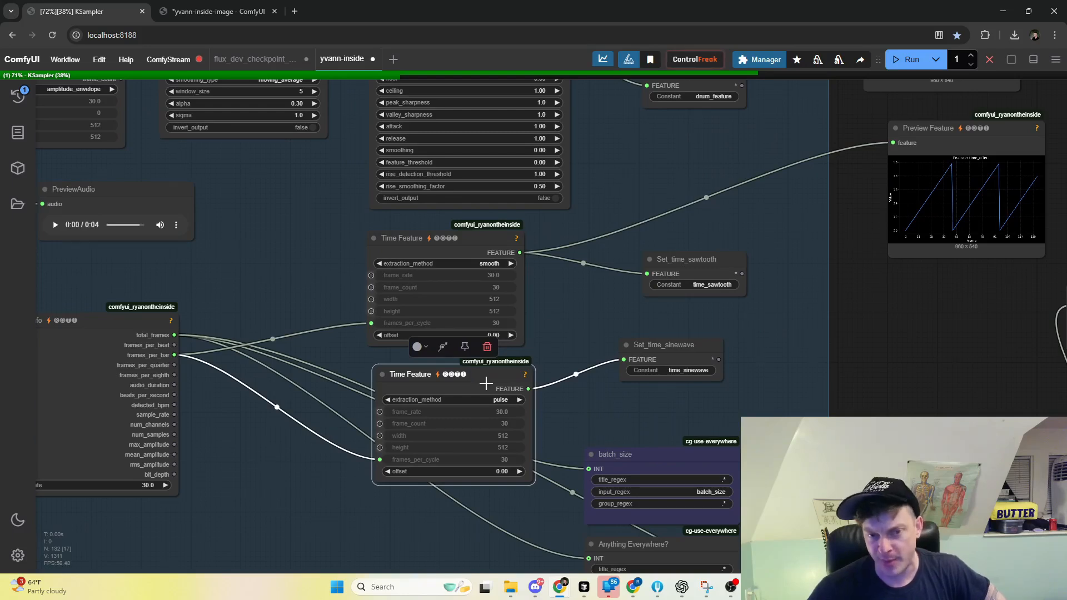
left_click_drag(473, 246, 477, 245)
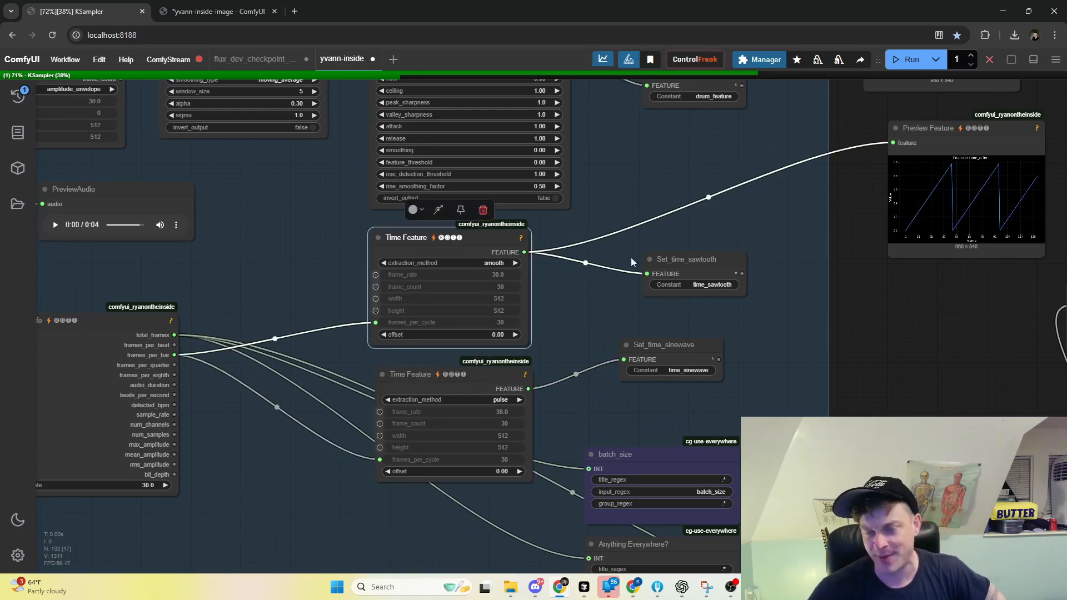
left_click(481, 385)
scroll(752, 352, "down", 9)
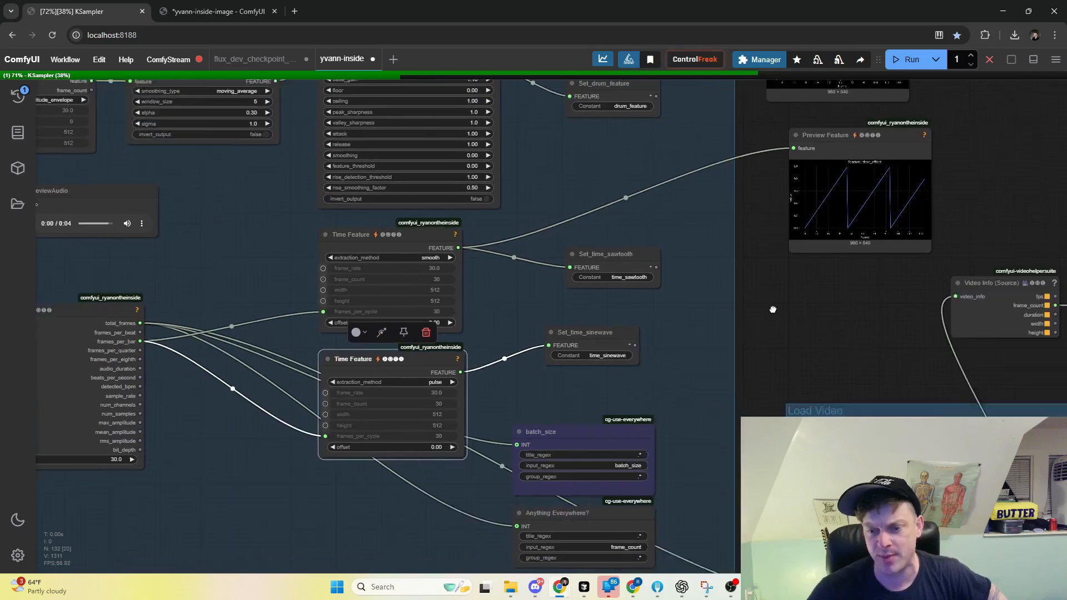
- Review the Load Video group with its video upload, Video Info and Note nodes
scroll(559, 197, "down", 6)
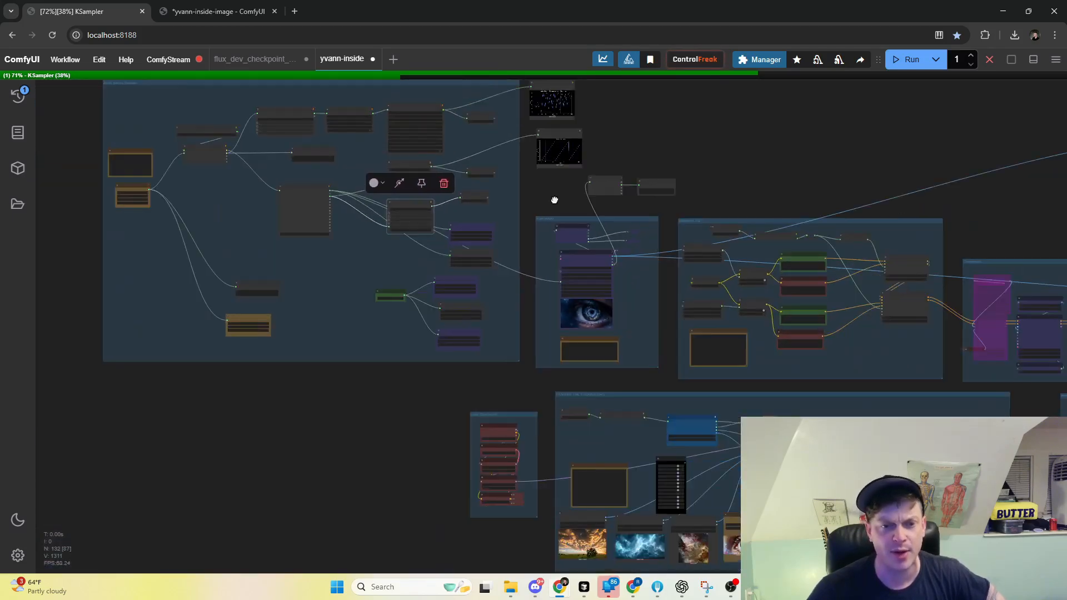
scroll(511, 217, "up", 2)
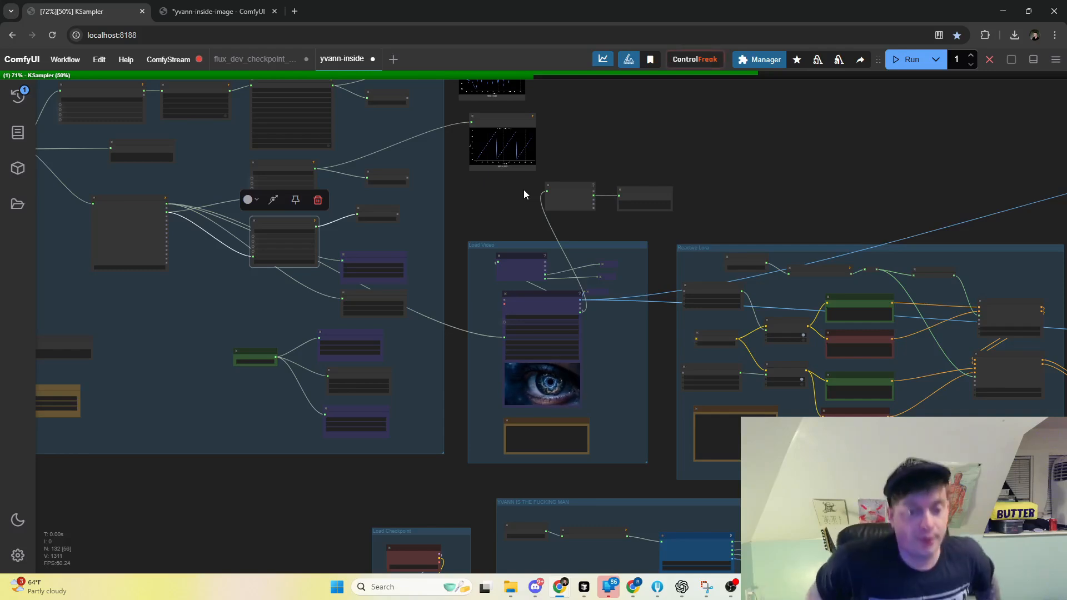
scroll(598, 282, "up", 3)
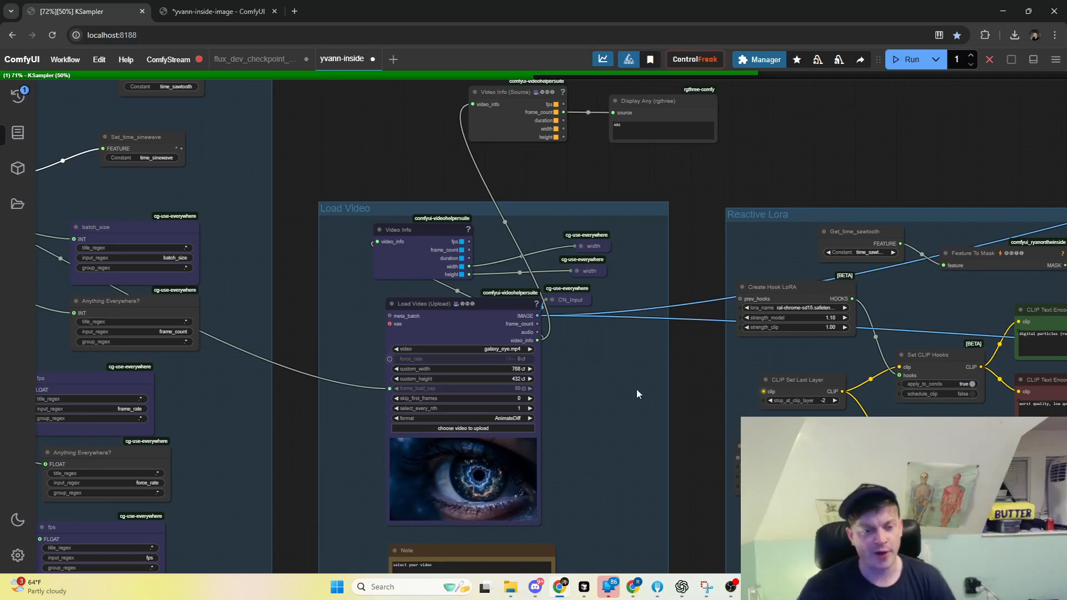
scroll(700, 302, "down", 3)
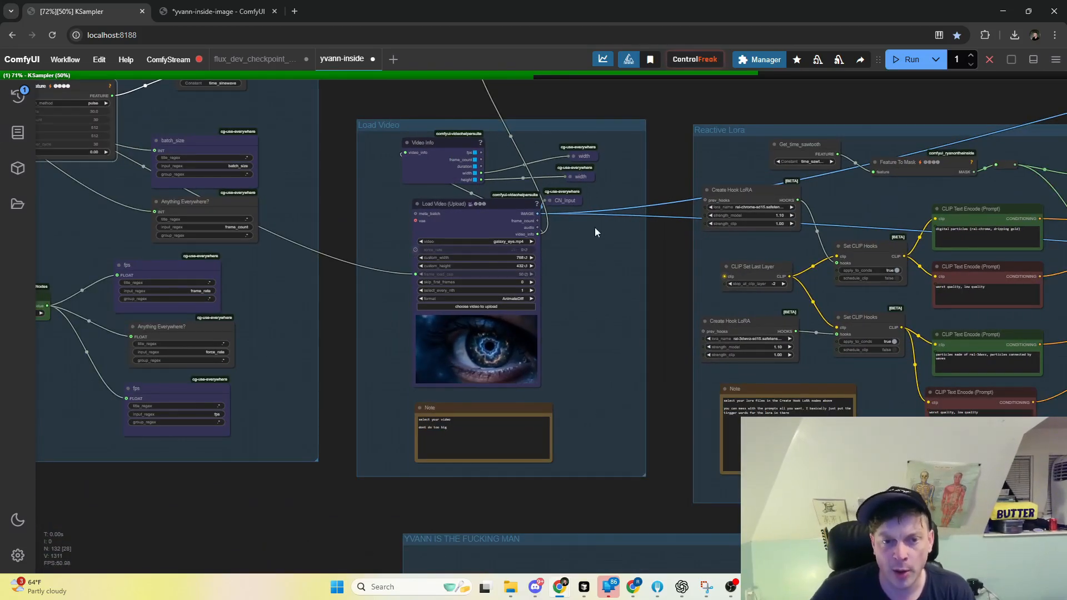
- Examine the Reactive Lora group, highlighting its Feature To Mask node
scroll(551, 189, "down", 3)
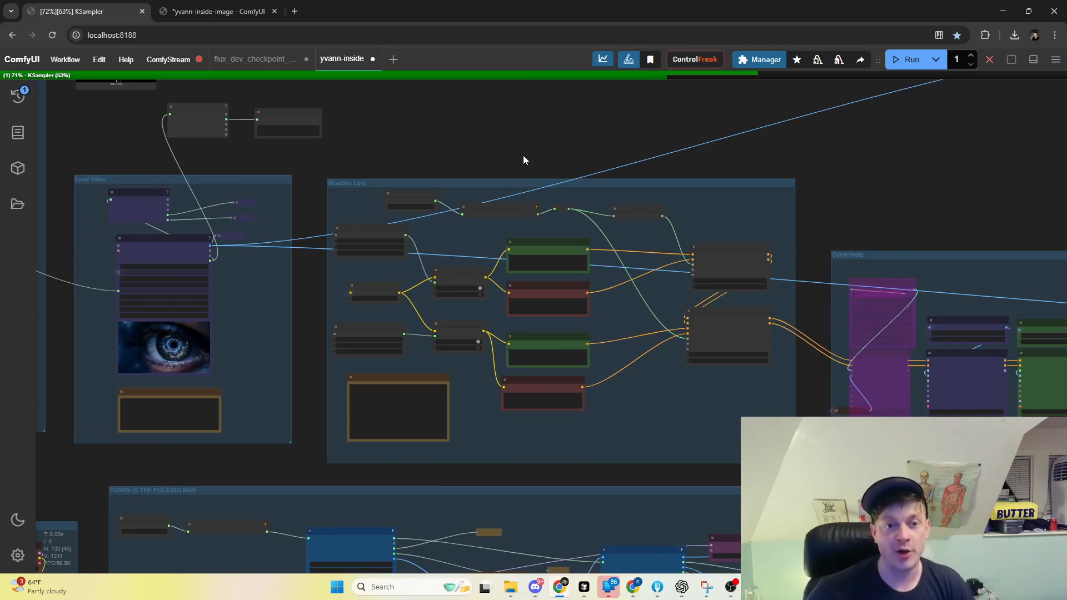
left_click_drag(510, 208, 502, 200)
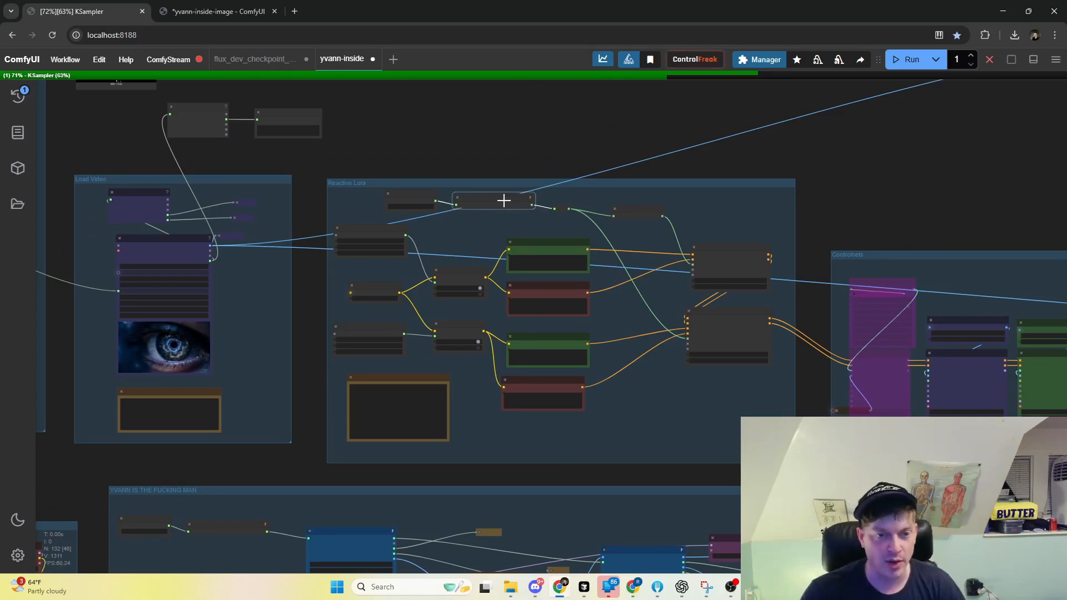
scroll(490, 200, "up", 1)
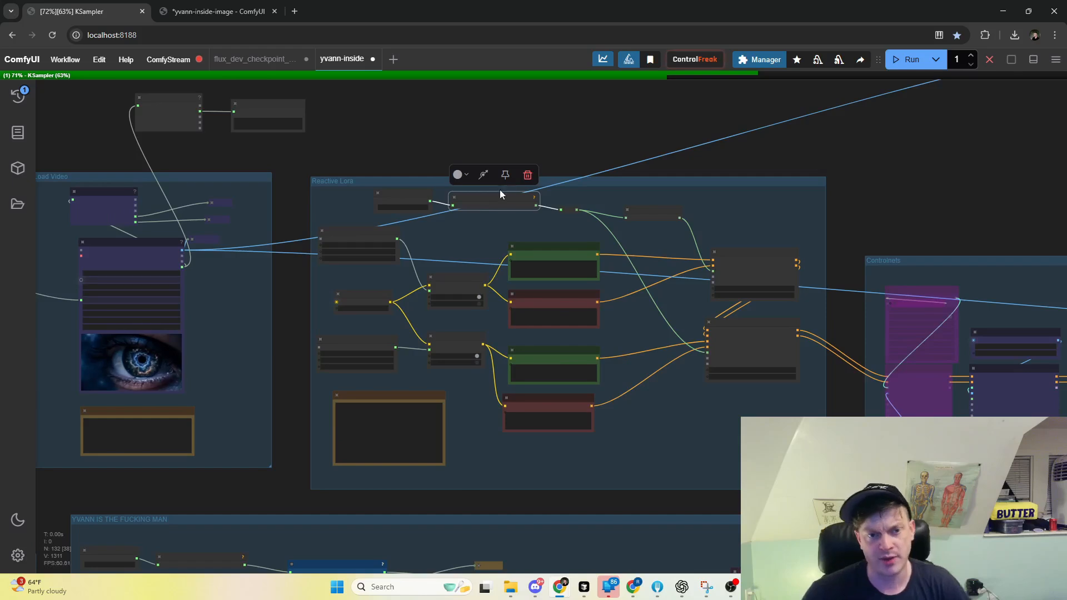
scroll(578, 223, "up", 4)
scroll(398, 284, "left", 3)
scroll(398, 283, "down", 1)
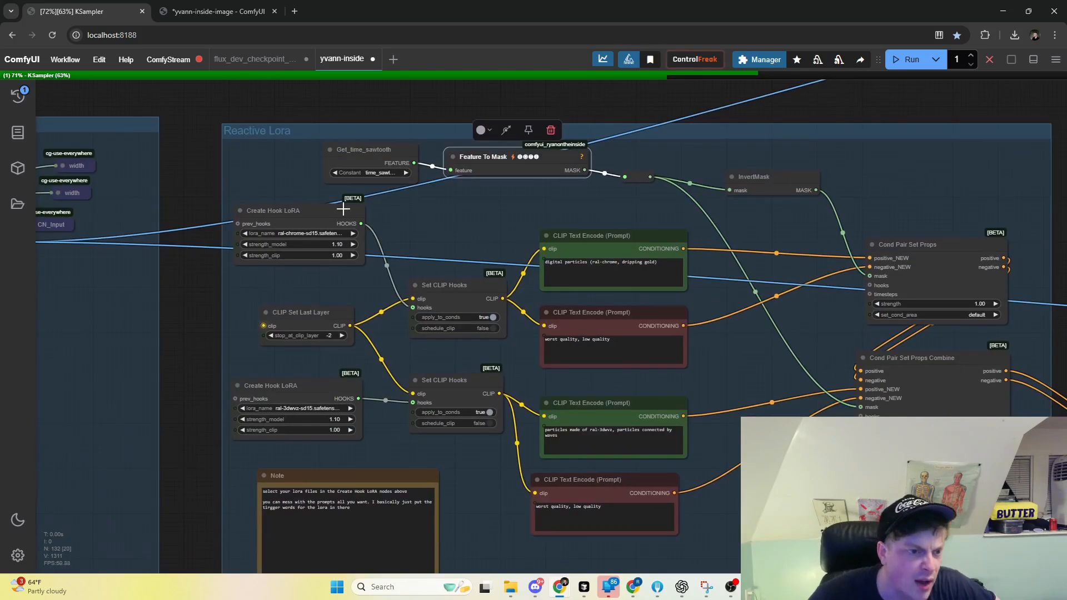
- Inspect the two Create Hook LoRA nodes that load the ral-chrome and ral-3dwvz LoRAs
left_click_drag(310, 213, 315, 214)
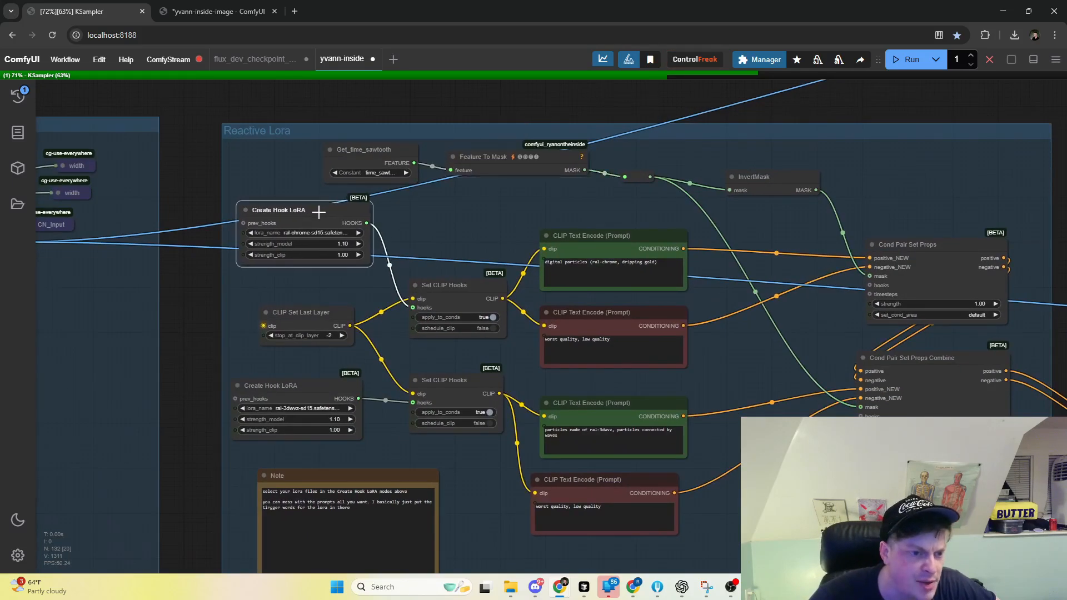
left_click(303, 399)
scroll(301, 409, "up", 5)
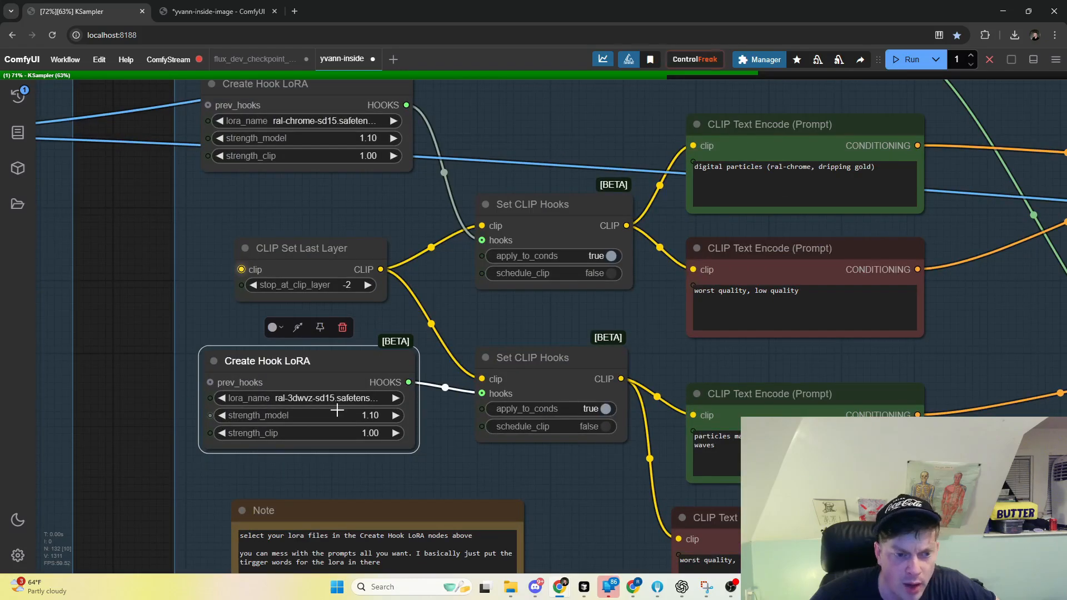
scroll(352, 413, "down", 2)
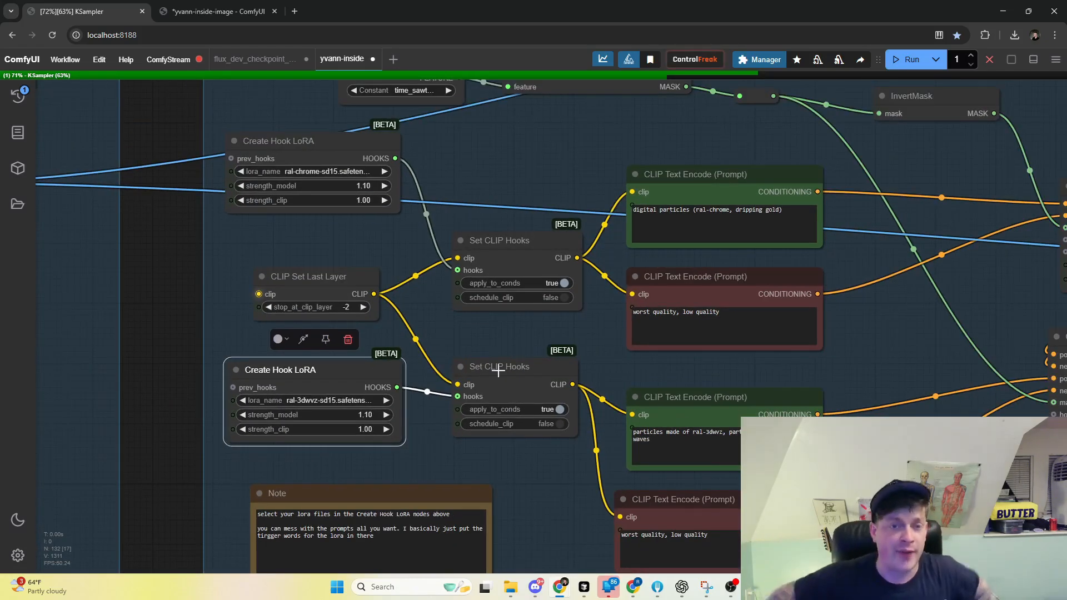
- Examine how the prompt conditioning and masks feed the Cond Pair Set Props nodes in the Reactive Lora group
scroll(597, 311, "down", 8)
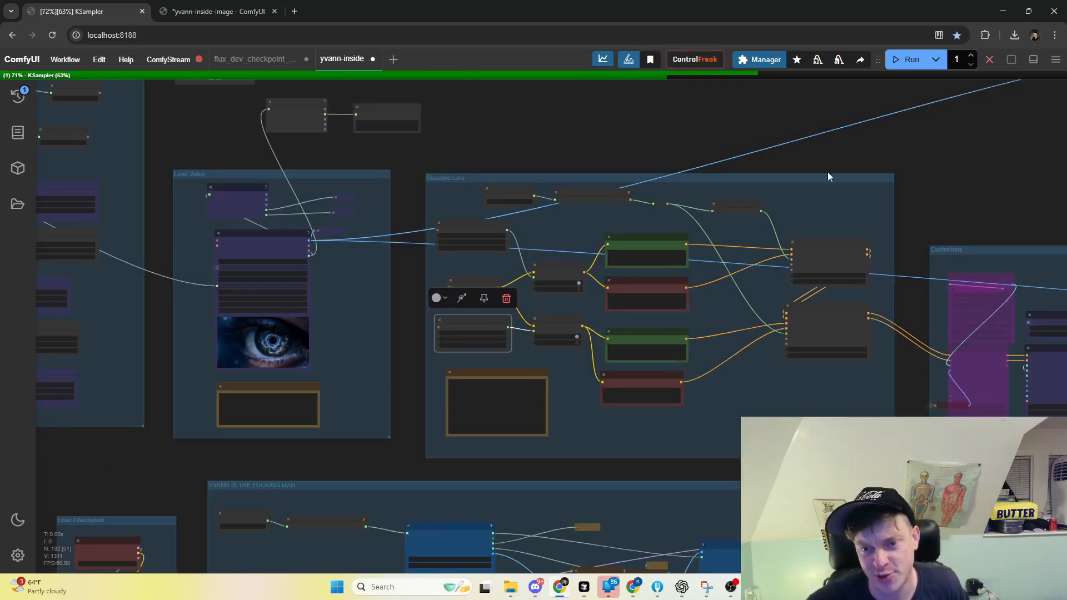
left_click_drag(828, 172, 709, 146)
left_click(691, 233)
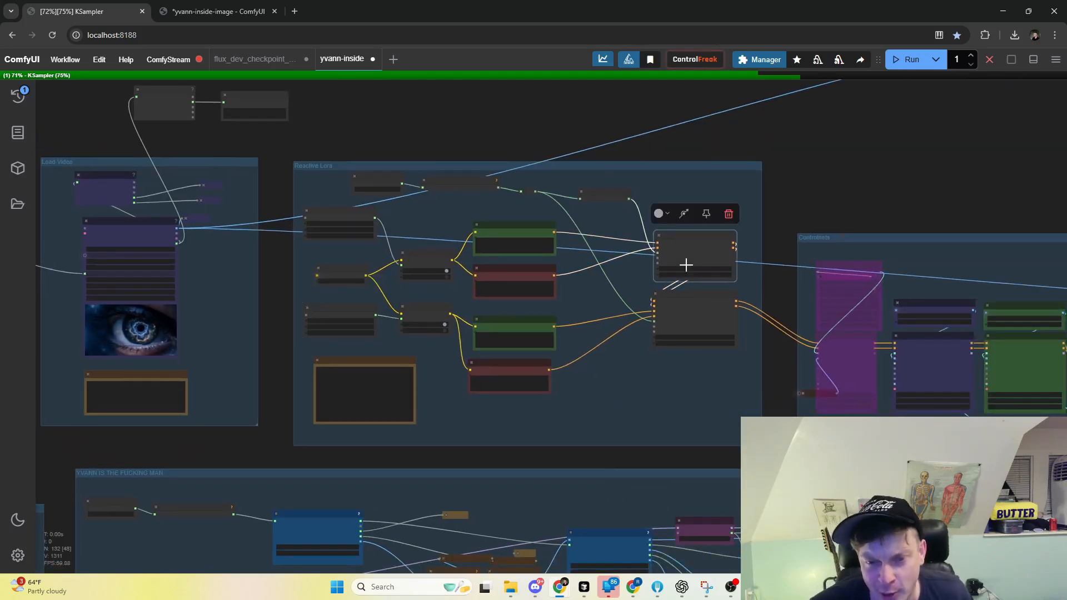
scroll(609, 296, "up", 5)
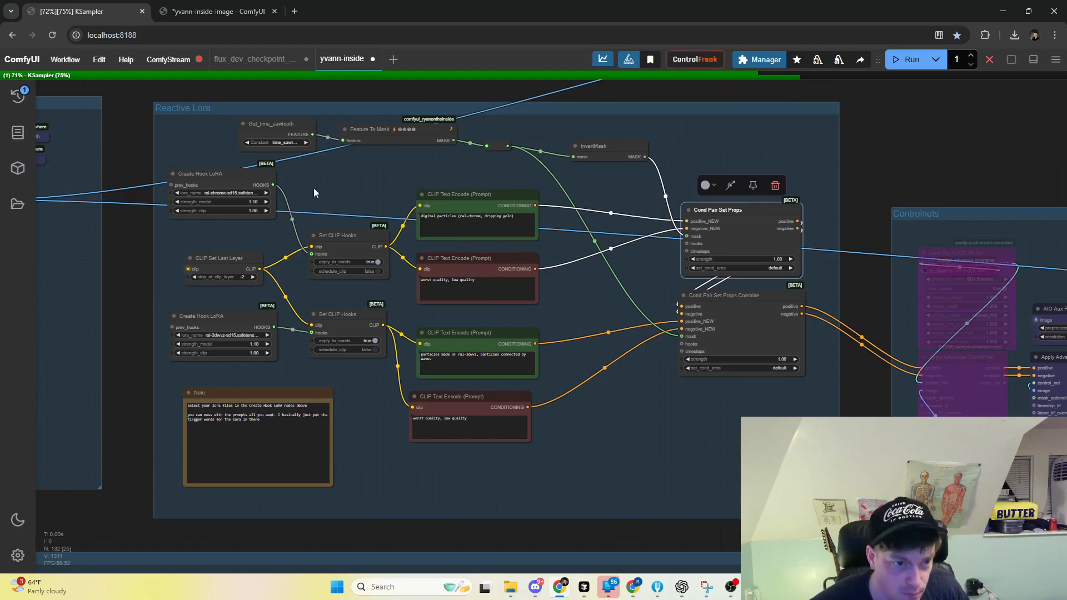
- Trace the sawtooth time feature from Get_time_sawtooth through Feature To Mask and check its Preview Feature graph
left_click_drag(475, 150, 495, 248)
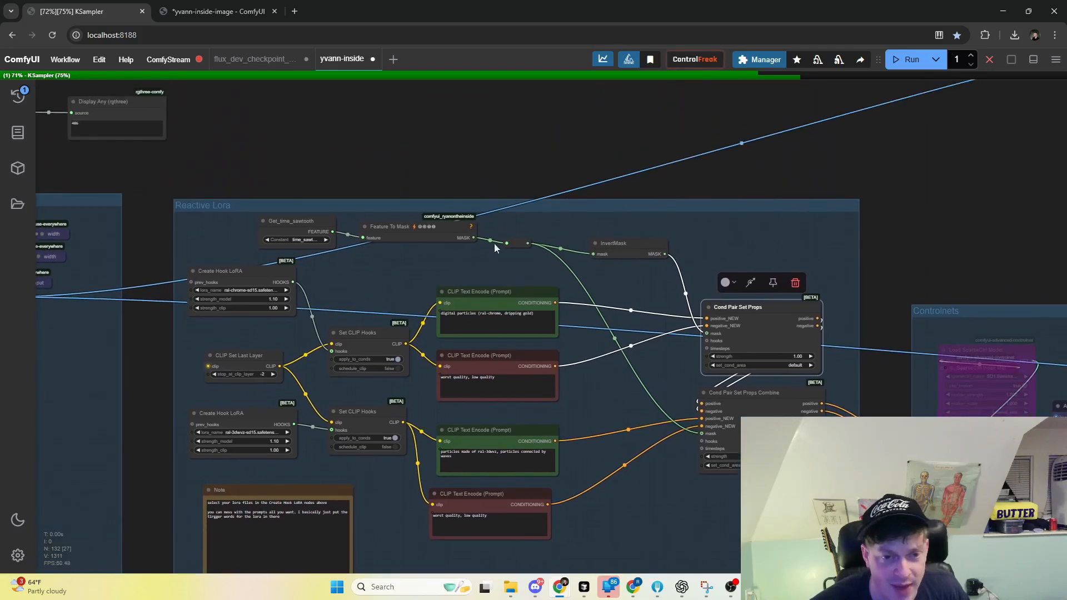
scroll(375, 249, "up", 4)
left_click_drag(245, 206, 207, 210)
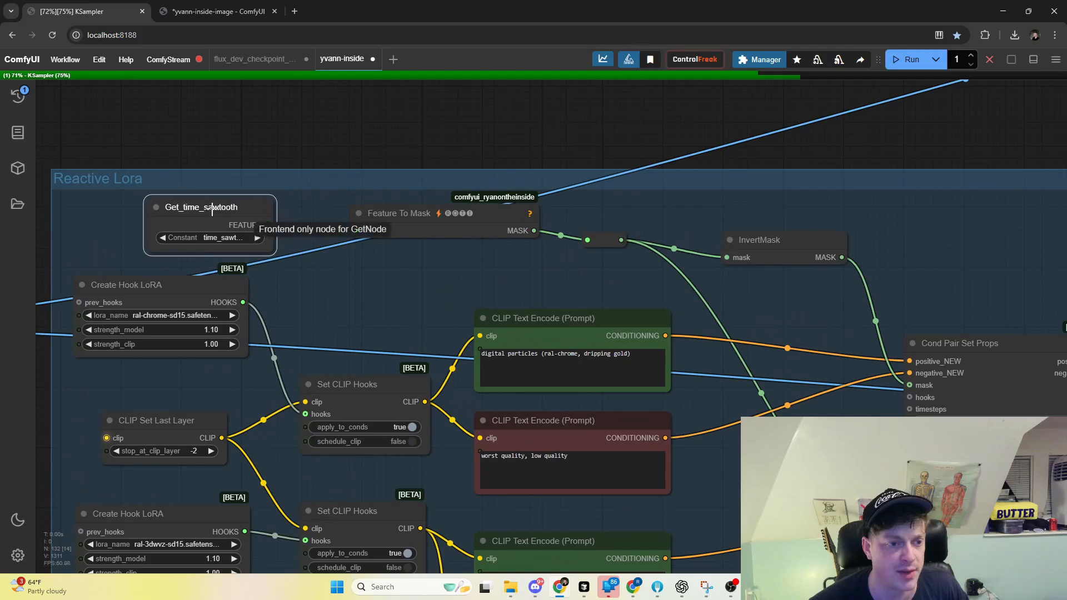
left_click_drag(415, 220, 405, 221)
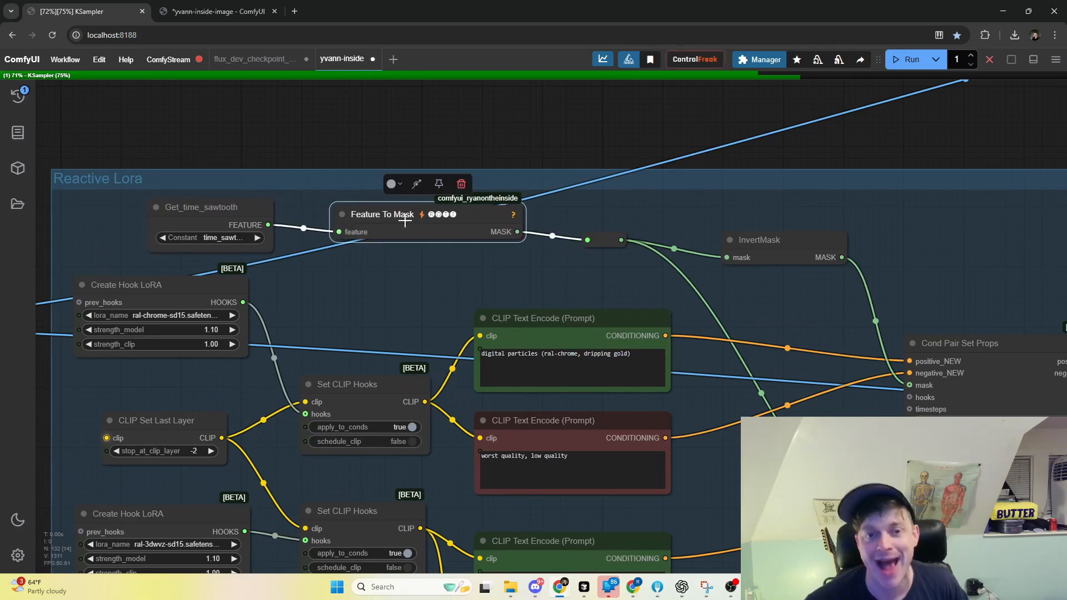
scroll(302, 139, "down", 4)
left_click_drag(302, 139, 551, 240)
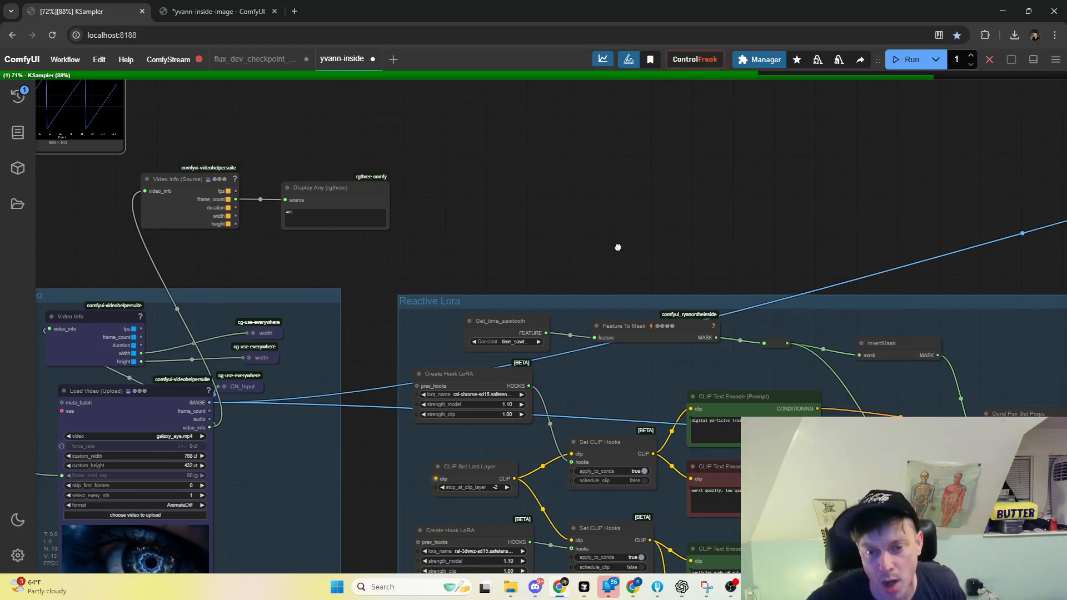
- Examine the Controlnets group and select its purple bypassed SparseCtrl and Apply Advanced ControlNet nodes together with RGB SparseCtrl
scroll(624, 250, "right", 3)
scroll(681, 227, "right", 5)
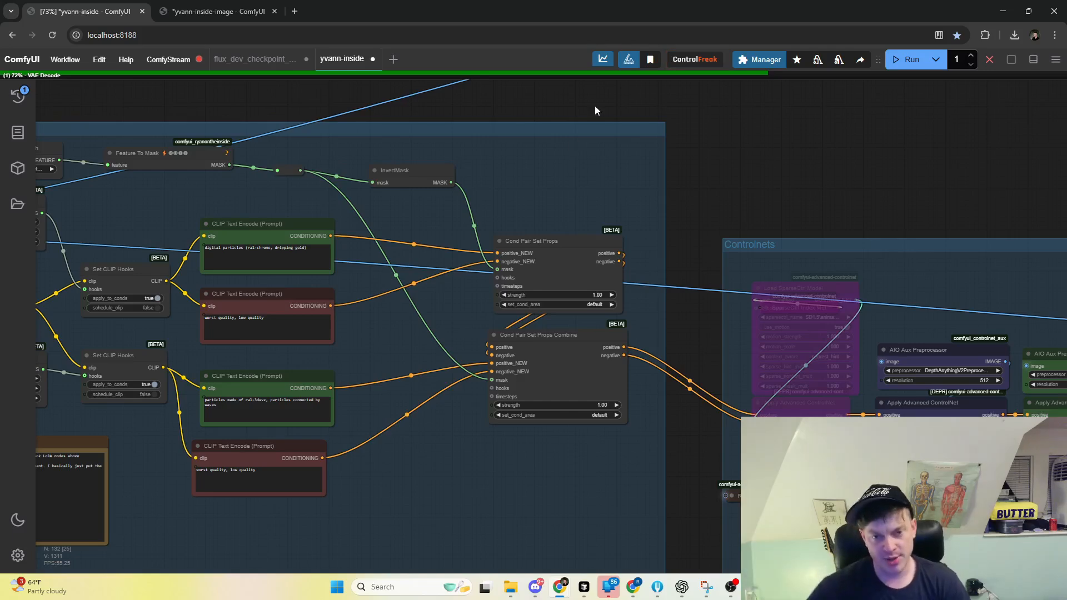
scroll(752, 157, "down", 5)
scroll(627, 157, "right", 3)
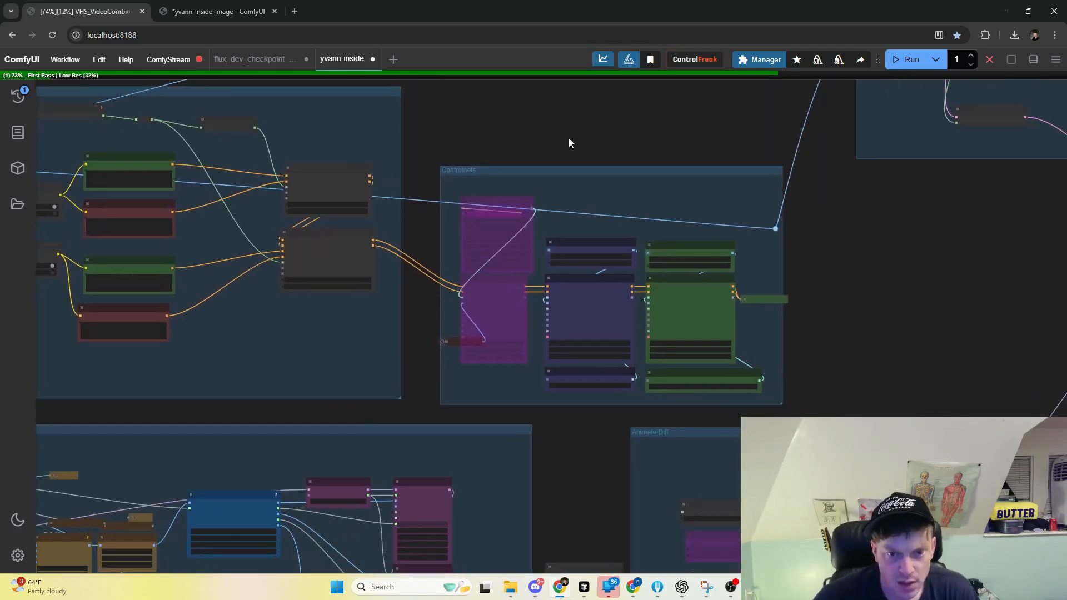
left_click(592, 179)
scroll(503, 339, "up", 2)
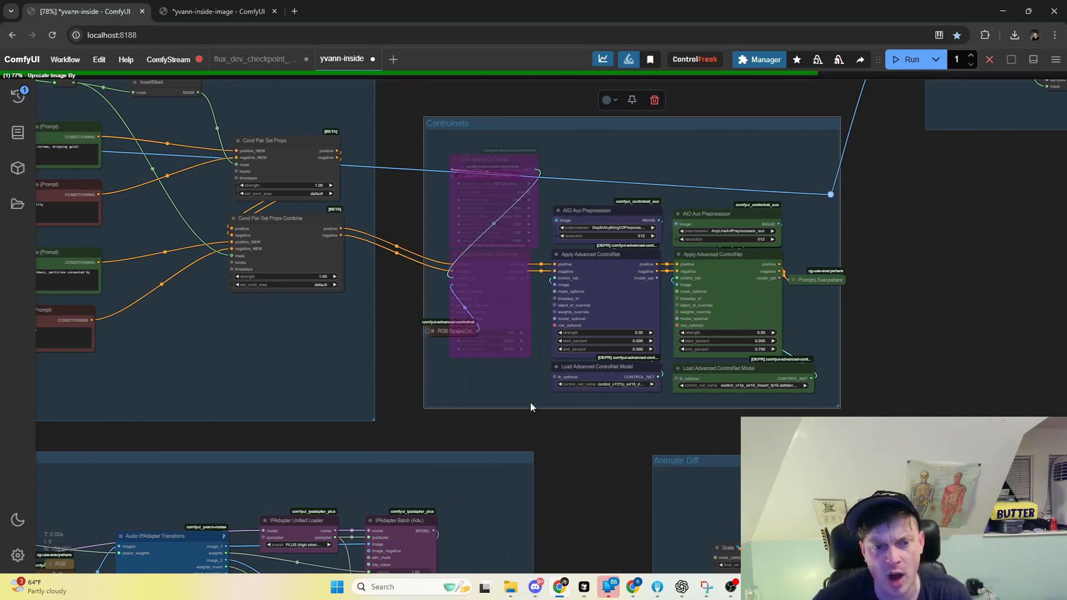
left_click_drag(516, 385, 455, 149)
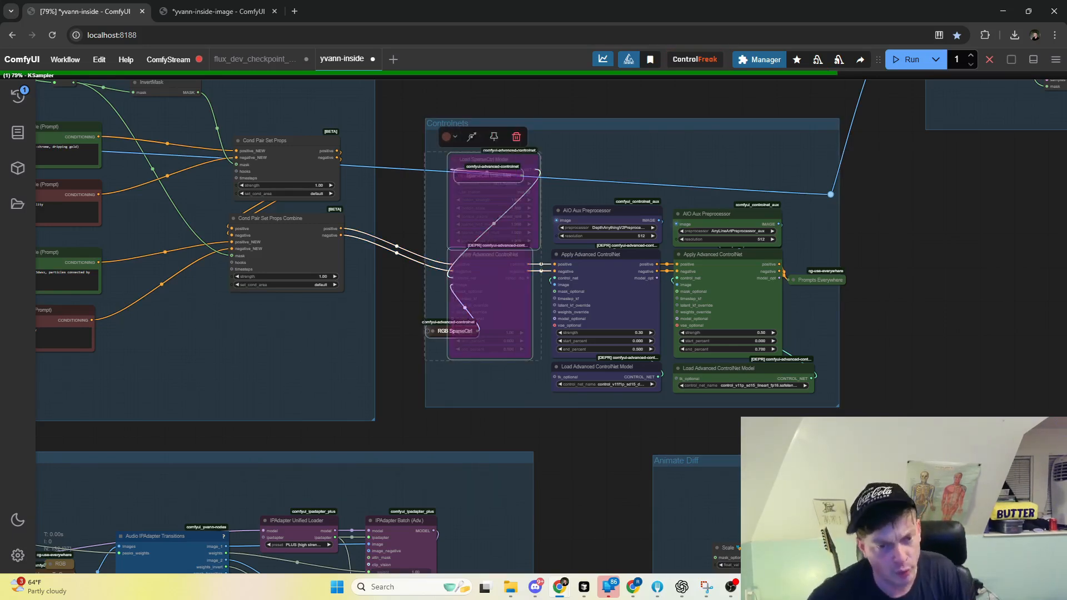
- Examine the Load Checkpoint group and the neighbouring group that blends the four loaded images through the audio peaks and IPAdapter nodes
scroll(439, 156, "down", 6)
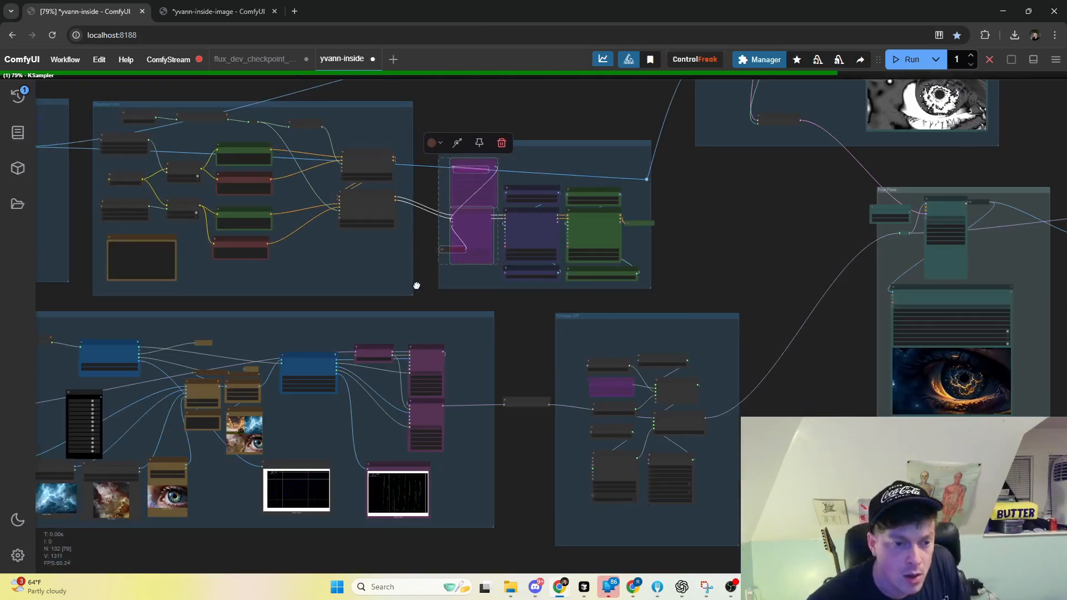
left_click_drag(417, 286, 636, 238)
left_click_drag(206, 244, 355, 245)
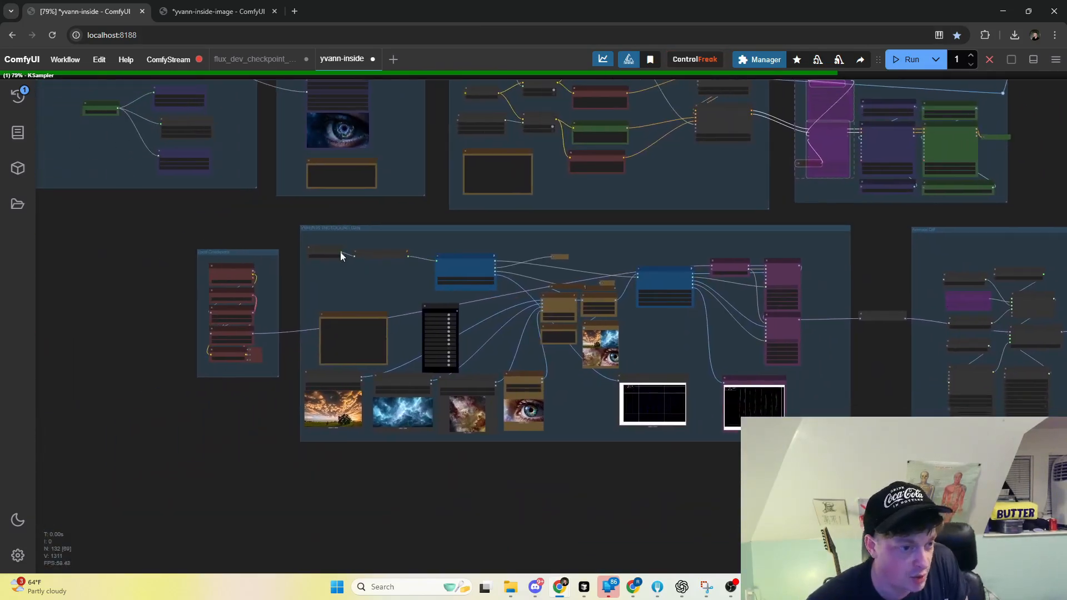
scroll(211, 248, "up", 7)
left_click_drag(211, 232, 206, 195)
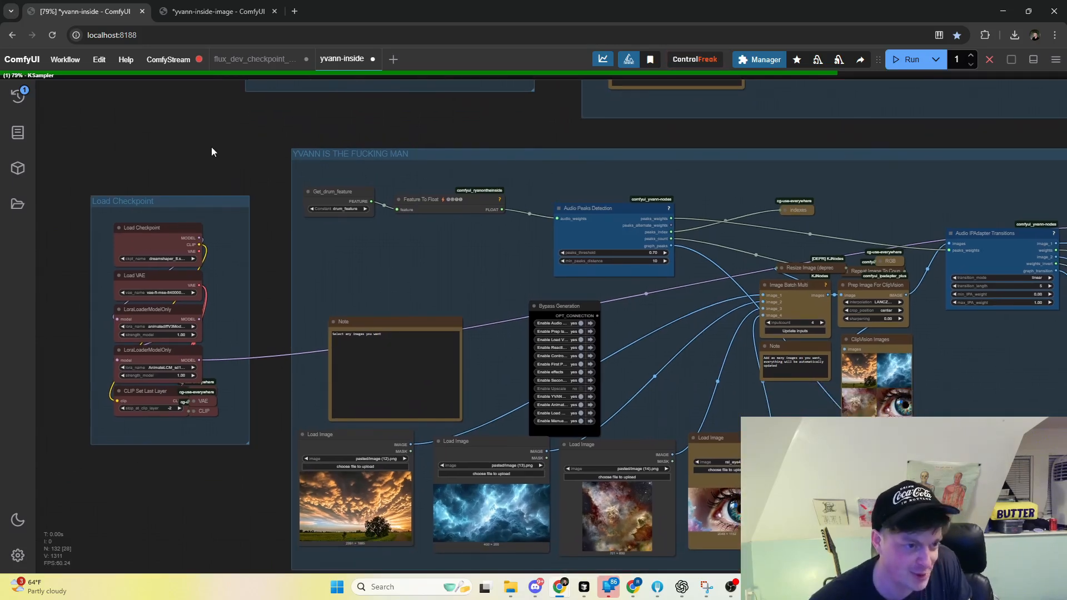
scroll(207, 155, "right", 5)
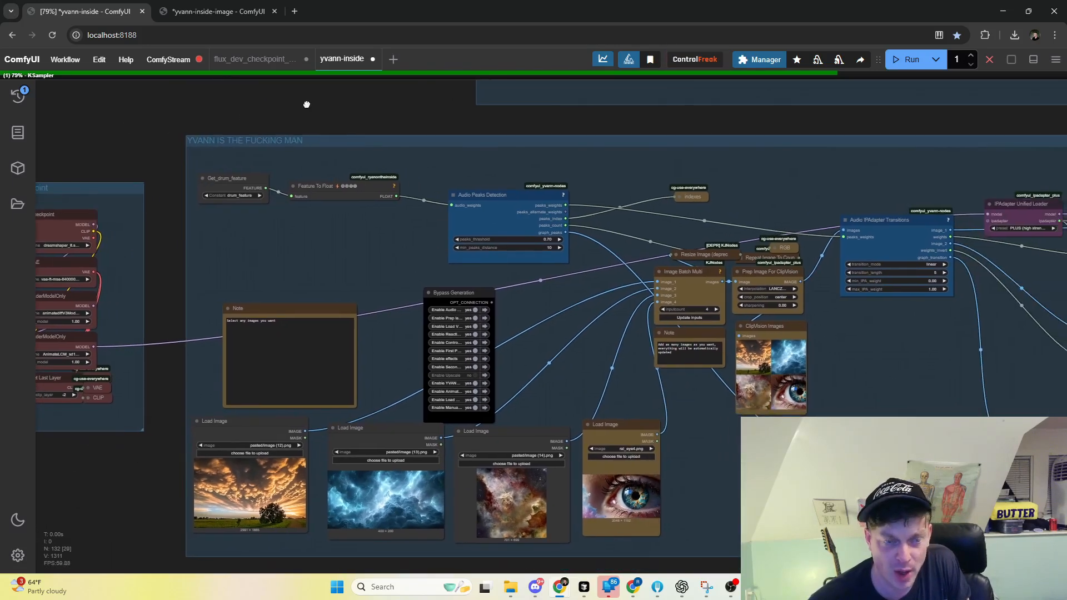
scroll(309, 106, "right", 6)
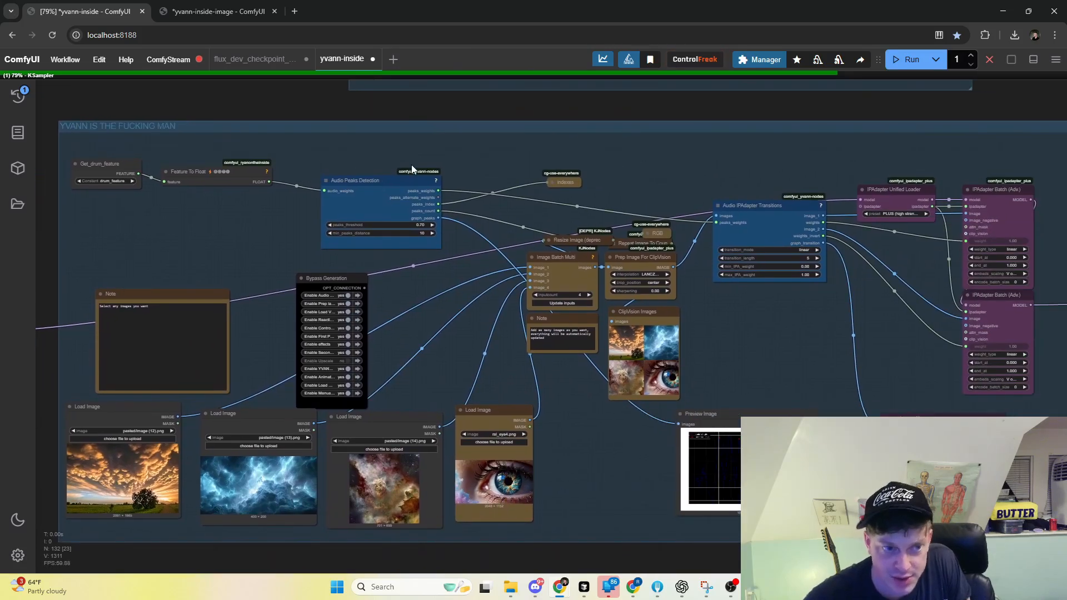
- Reposition the Feature To Float, Get_drum_feature and Audio Peaks Detection nodes slightly so the drum feature chain stands out
left_click_drag(245, 168, 261, 156)
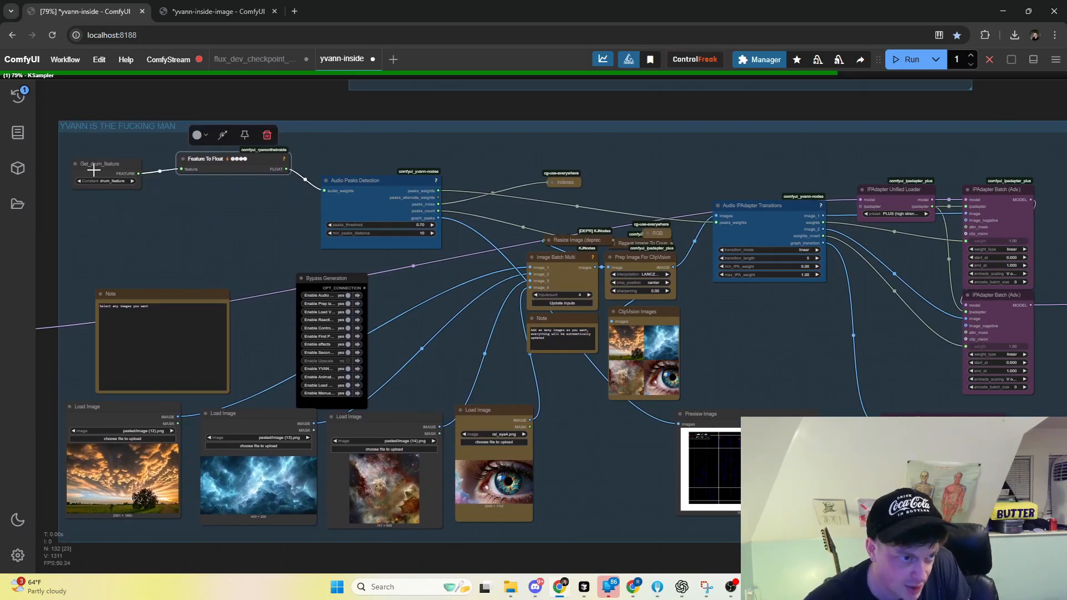
left_click_drag(99, 165, 104, 165)
left_click_drag(215, 159, 211, 169)
left_click_drag(380, 193, 383, 180)
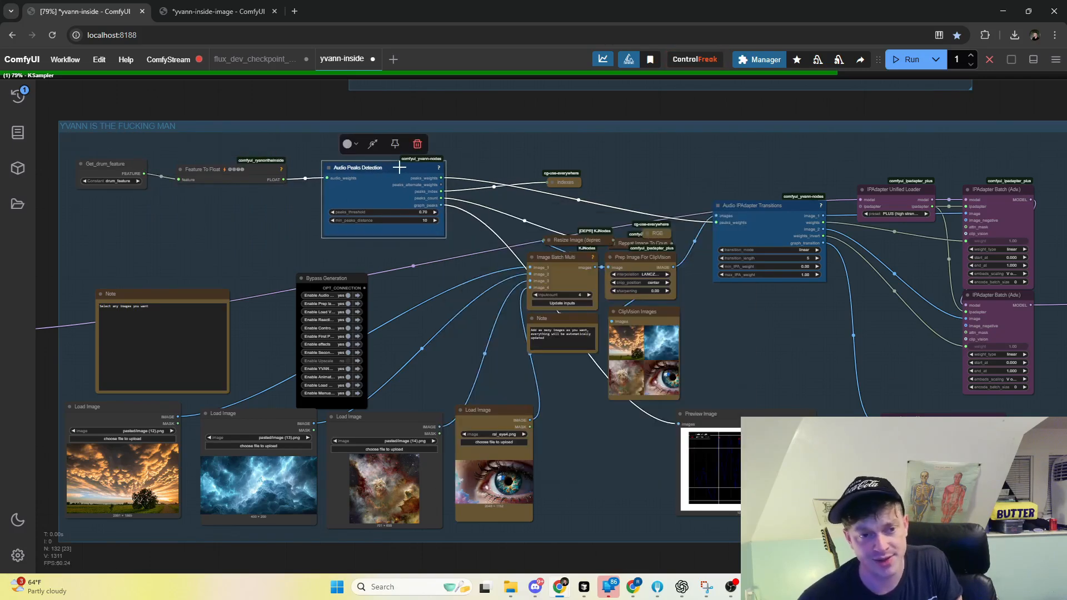
left_click_drag(242, 223, 298, 223)
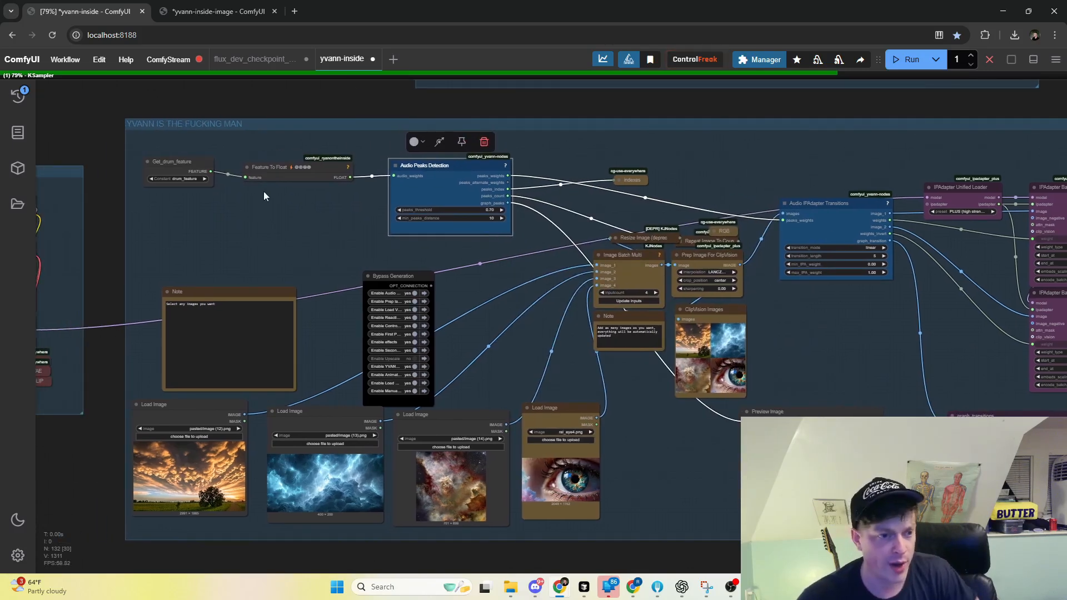
- Add a Feature Peak Detector node beneath Feature To Float and connect the Get_drum_feature output to its feature input
scroll(263, 191, "up", 1)
left_click_drag(205, 170, 266, 229)
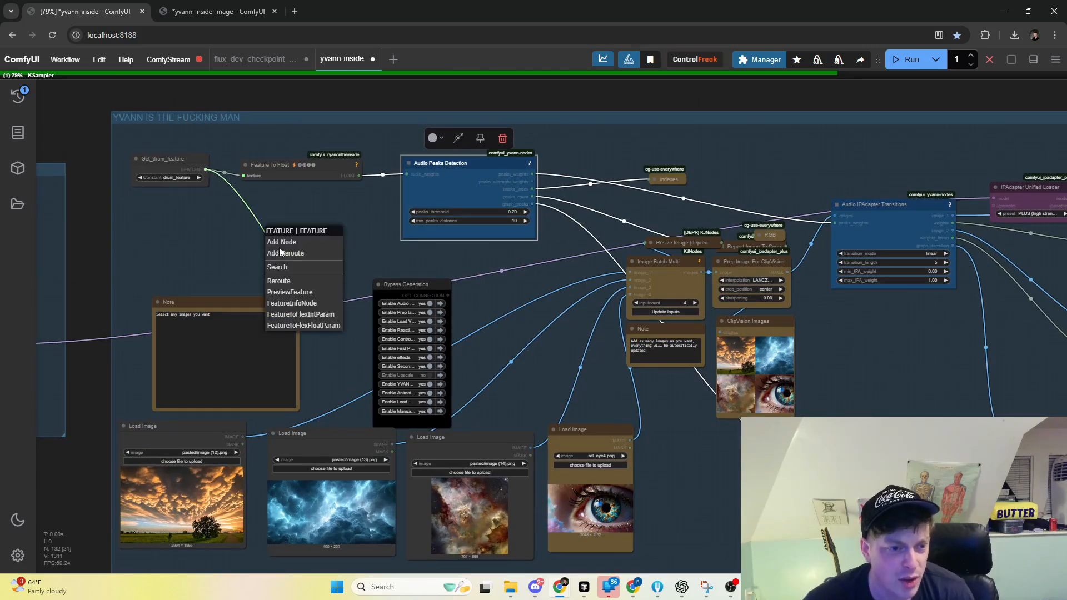
left_click(258, 223)
double_click(255, 224)
type("dea")
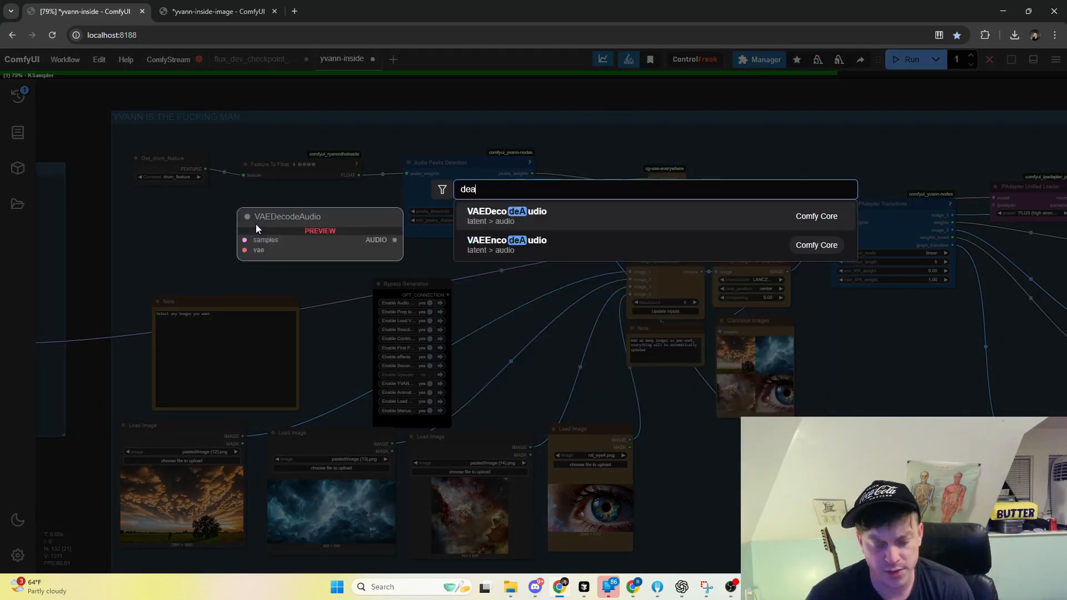
key("BackSpace")
key("BackSpace")
key("BackSpace")
type("feature peak")
key("Return")
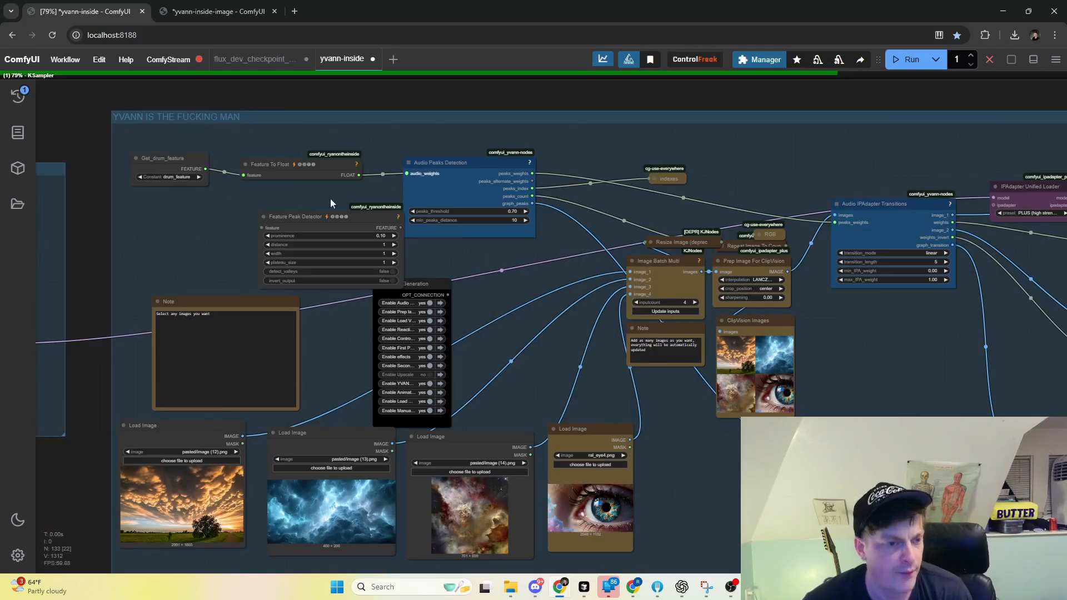
left_click_drag(206, 169, 283, 205)
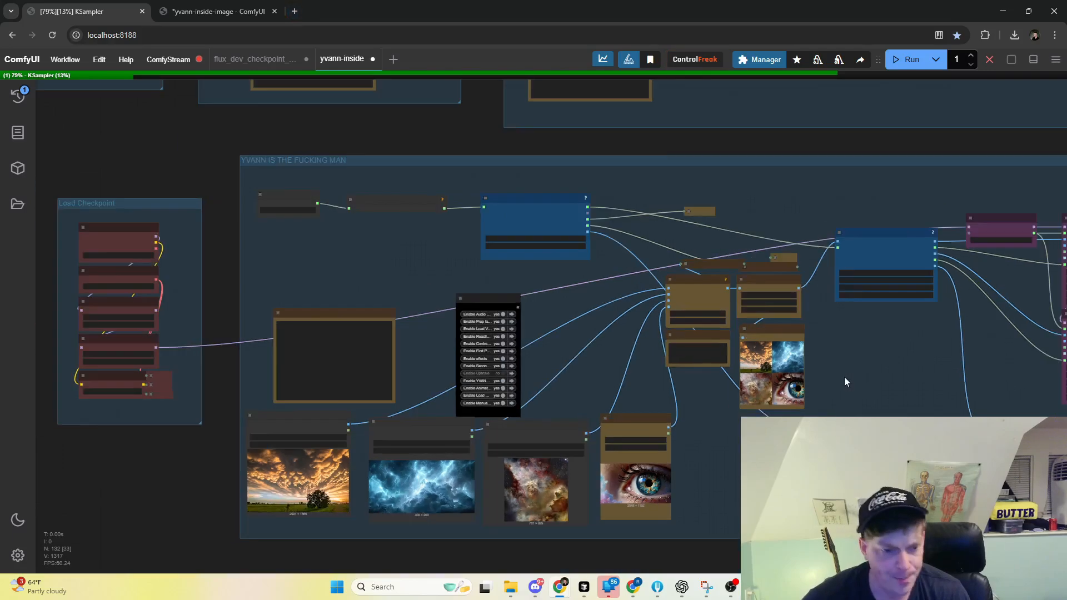
- Move the Audio IPAdapter Transitions node slightly higher beside the IPAdapter Unified Loader
scroll(850, 367, "down", 2)
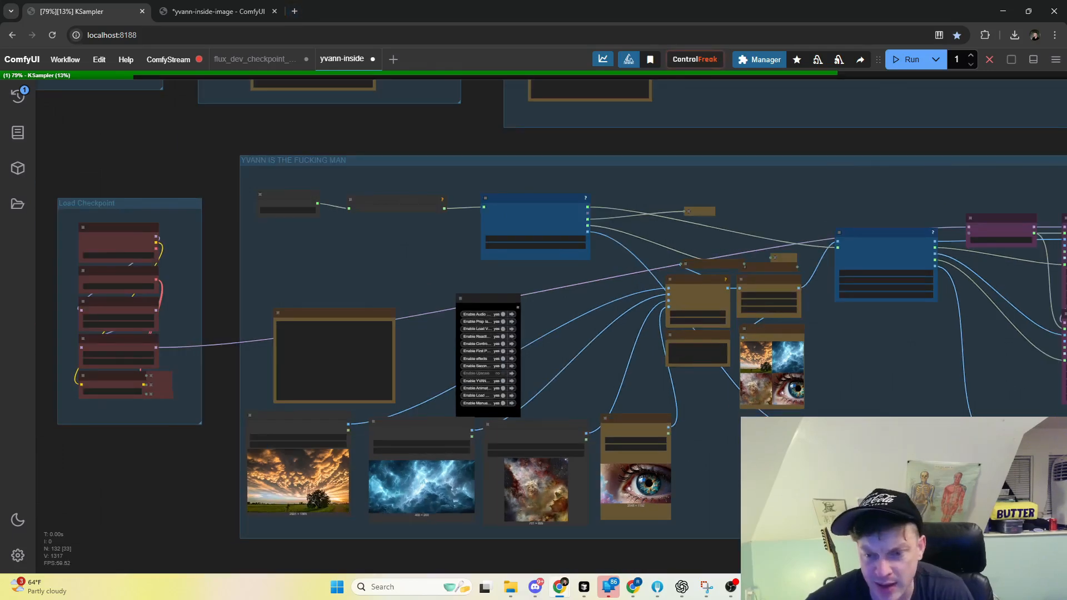
left_click_drag(777, 518, 599, 505)
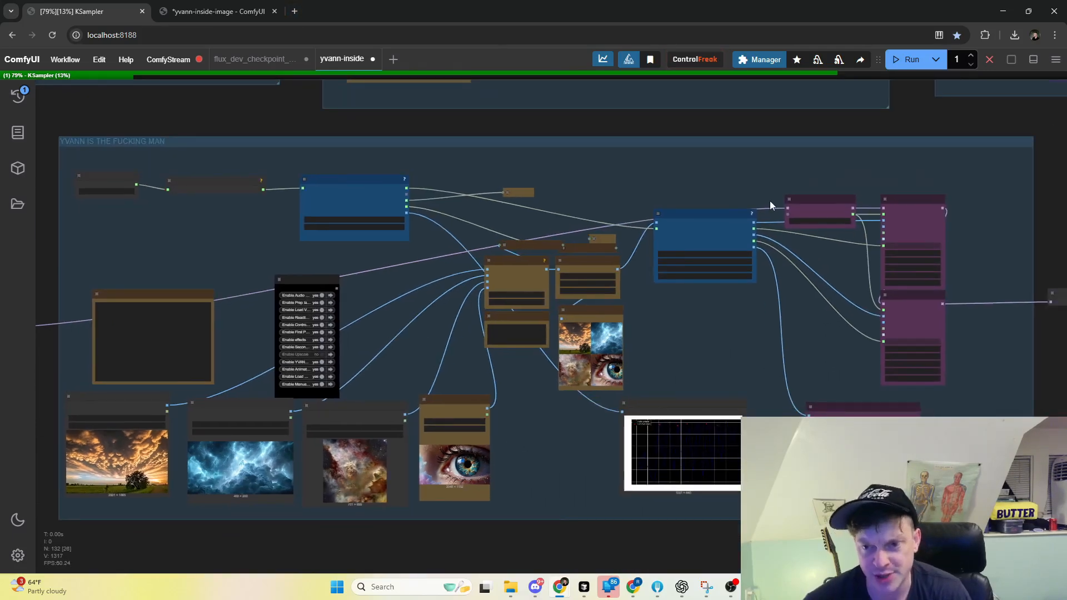
scroll(769, 202, "up", 2)
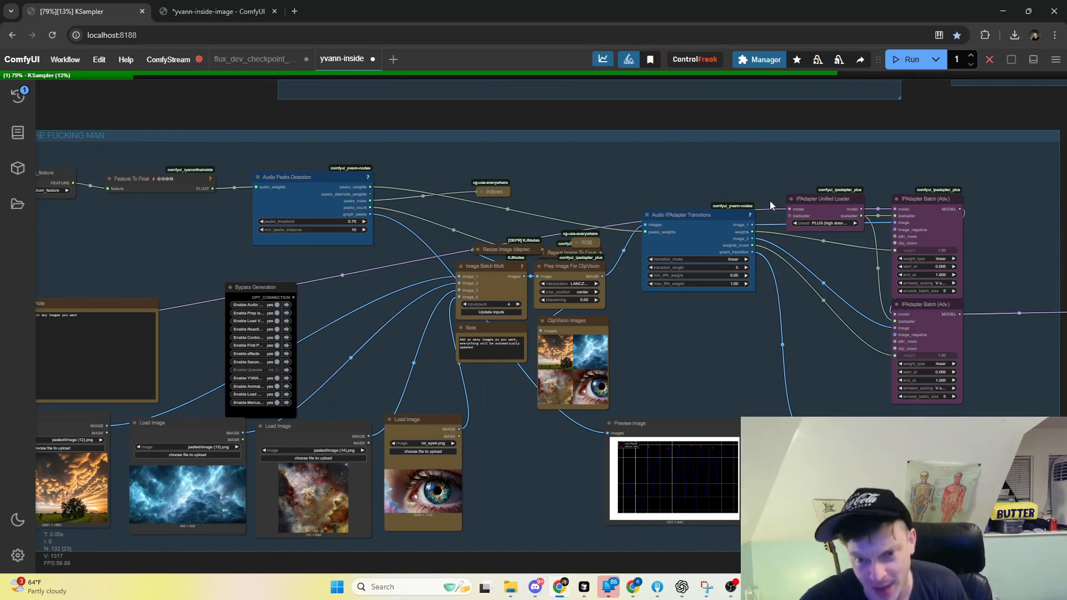
left_click_drag(709, 231, 698, 209)
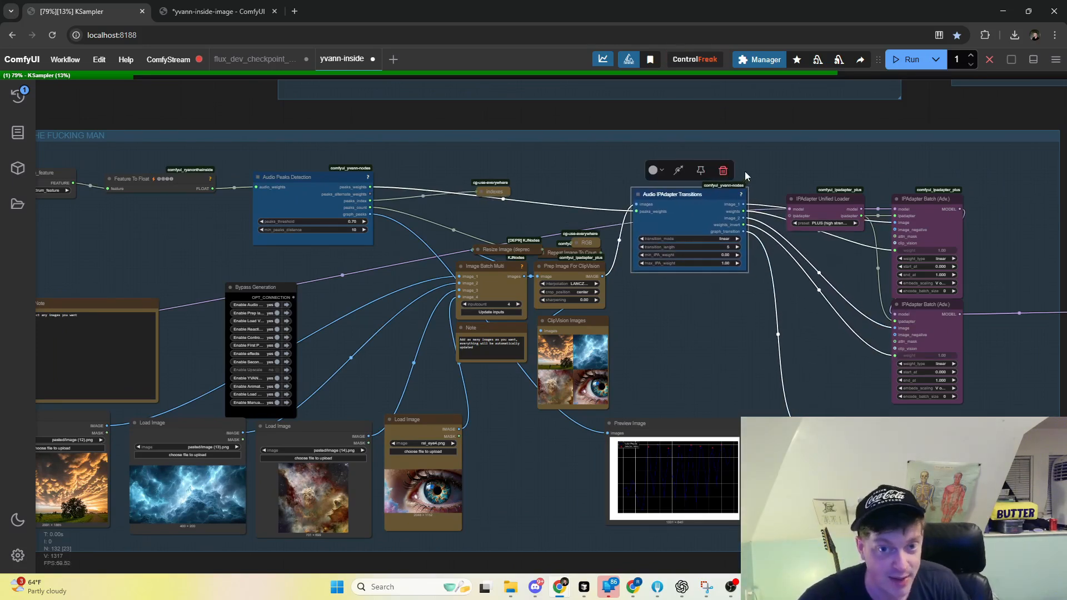
- Trace the model path from the IPAdapter Batch nodes through Differential Diffusion into the Animate Diff group
scroll(755, 166, "down", 1)
scroll(762, 168, "down", 5)
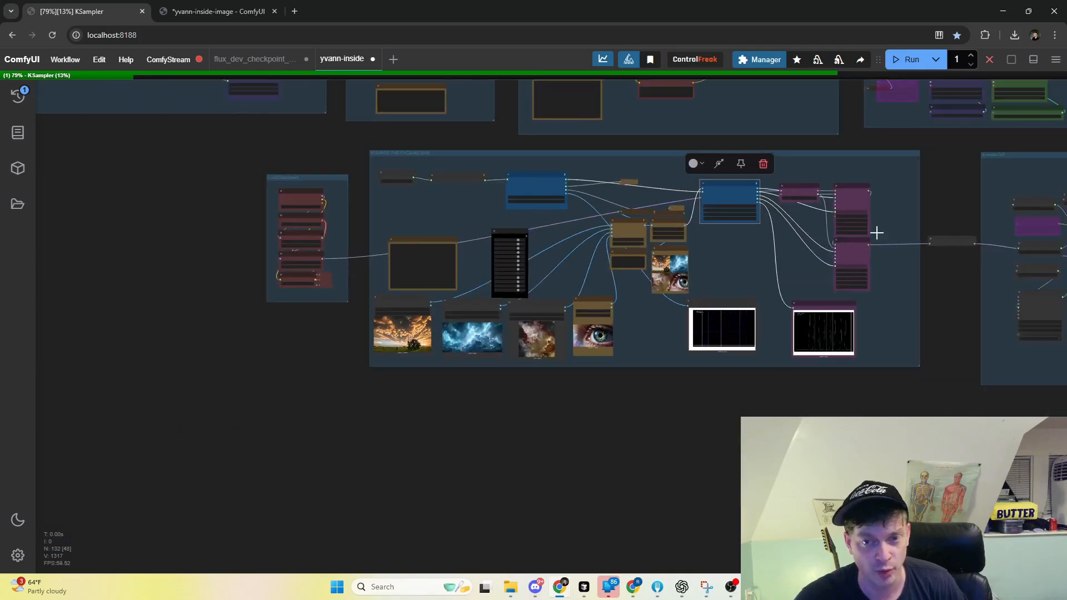
scroll(950, 312, "up", 3)
scroll(950, 311, "right", 4)
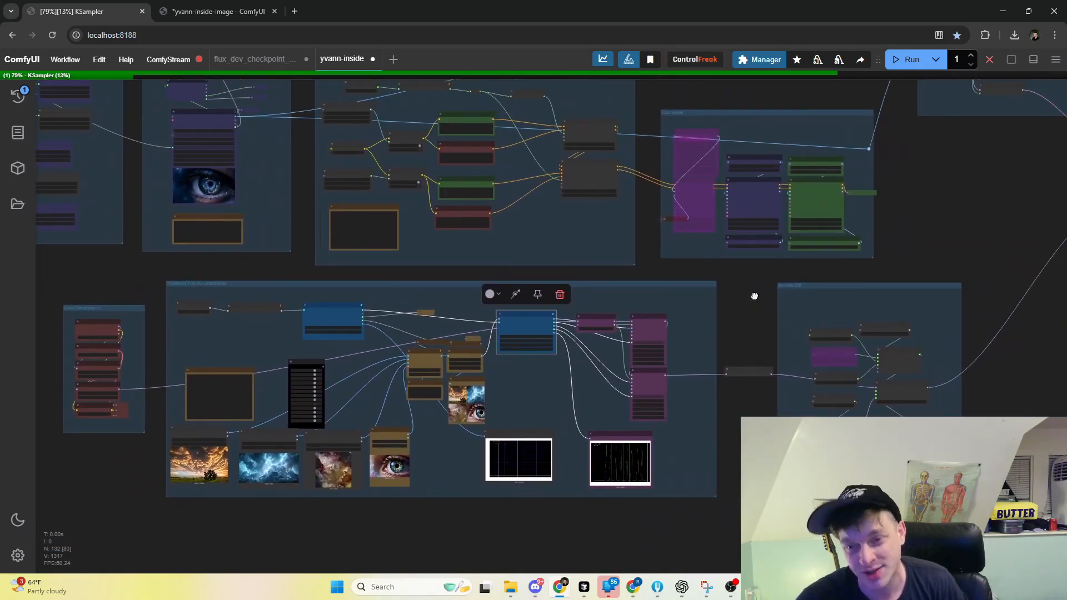
scroll(804, 209, "right", 2)
scroll(858, 352, "up", 6)
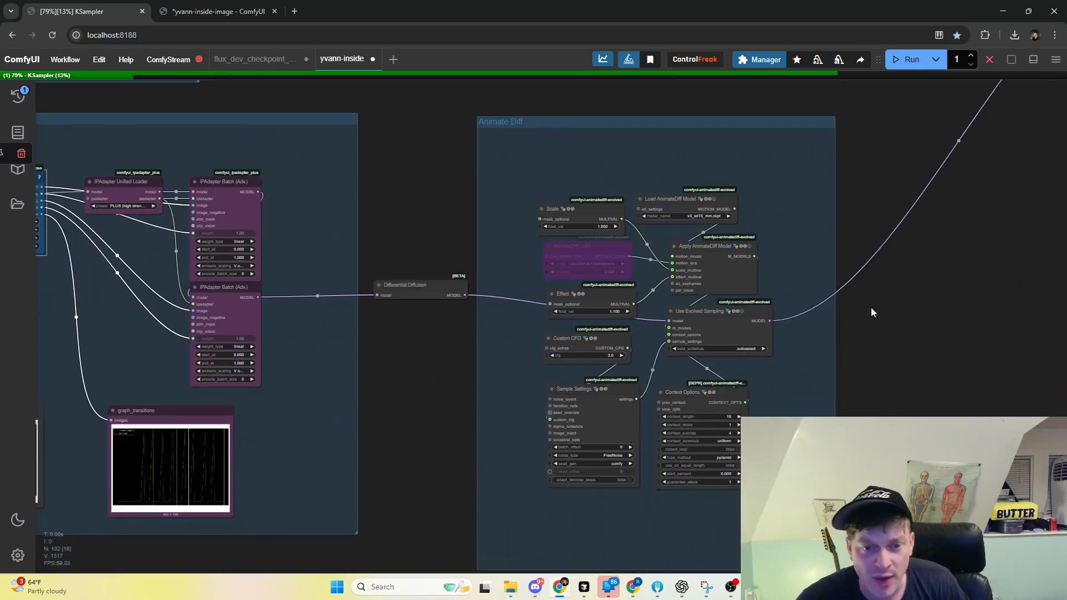
- Examine the Advanced Luminance Mask node and its settings in the Prep latent group
scroll(909, 178, "down", 5)
scroll(588, 350, "up", 2)
scroll(588, 350, "right", 3)
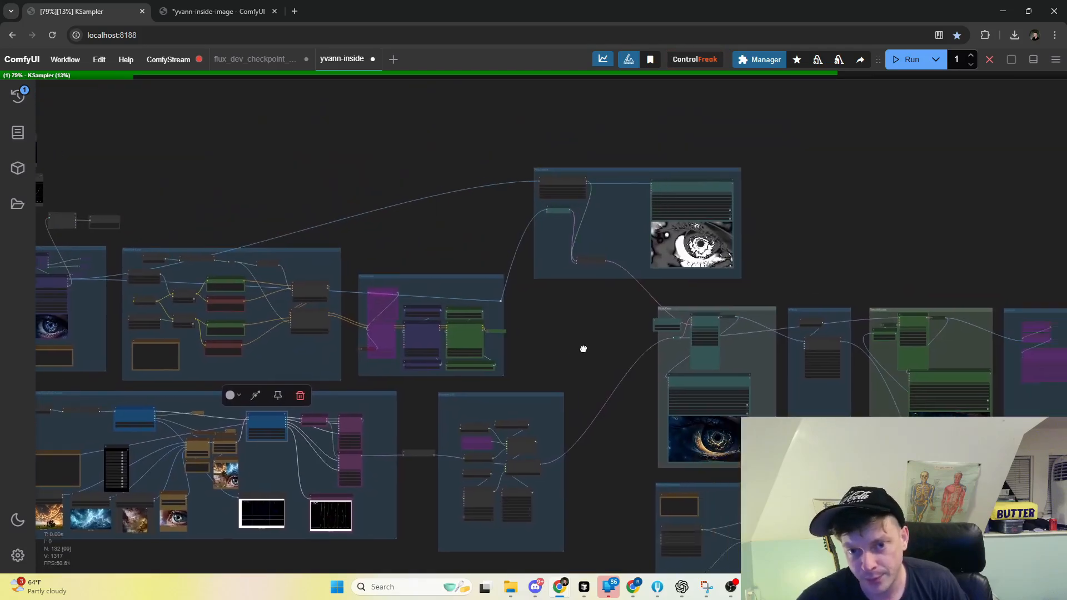
scroll(595, 195, "up", 3)
scroll(367, 228, "up", 2)
scroll(367, 227, "right", 3)
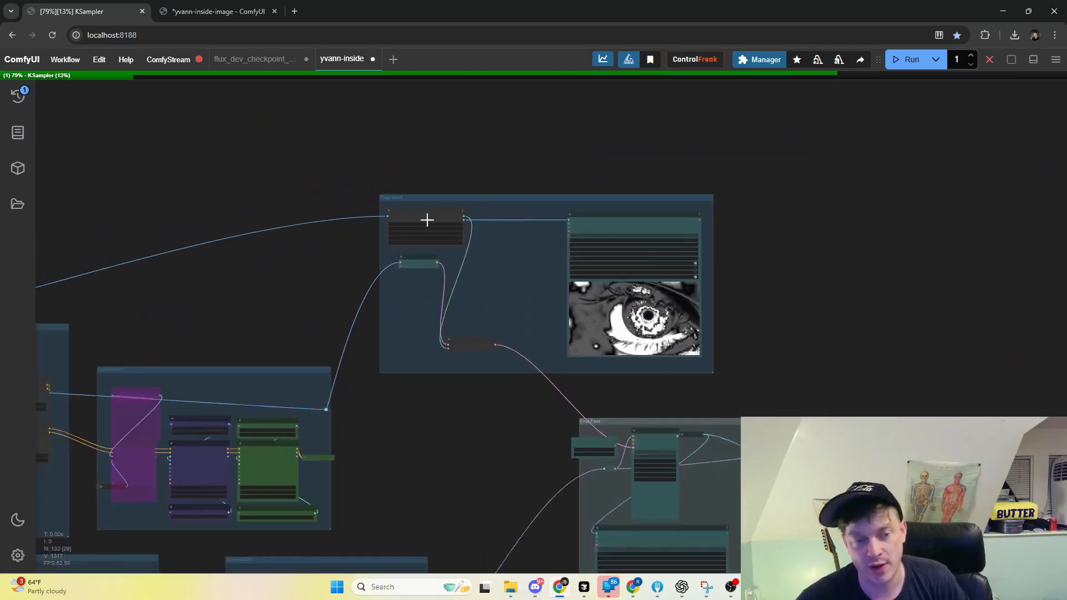
scroll(419, 209, "up", 5)
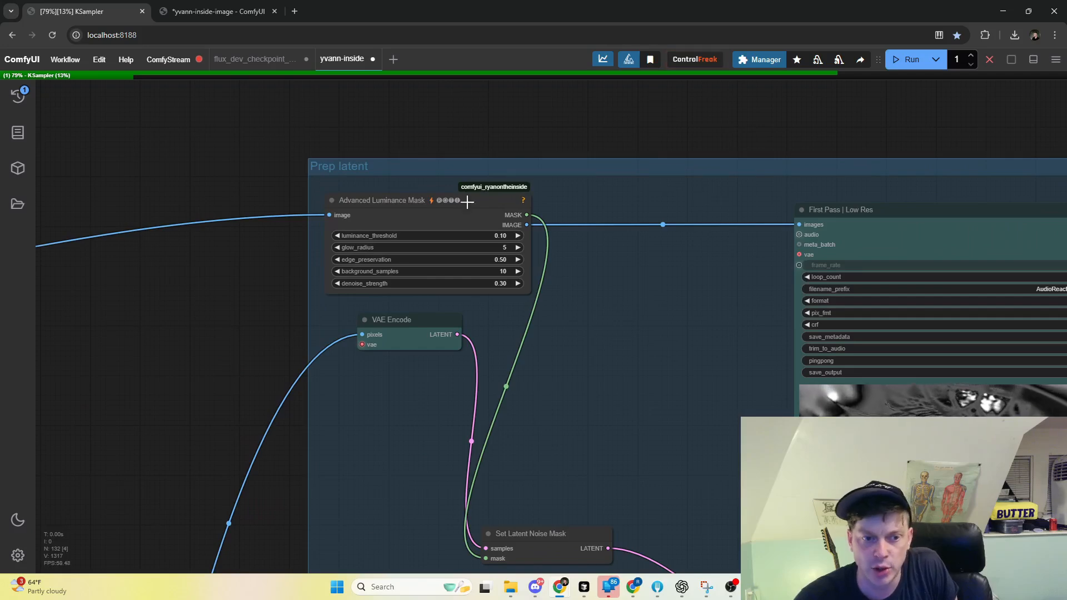
- Select the VAE Encode node and trace its latent and the luminance mask through Set Latent Noise Mask to the First Pass group
left_click_drag(416, 341, 410, 352)
scroll(387, 371, "down", 3)
scroll(387, 371, "right", 2)
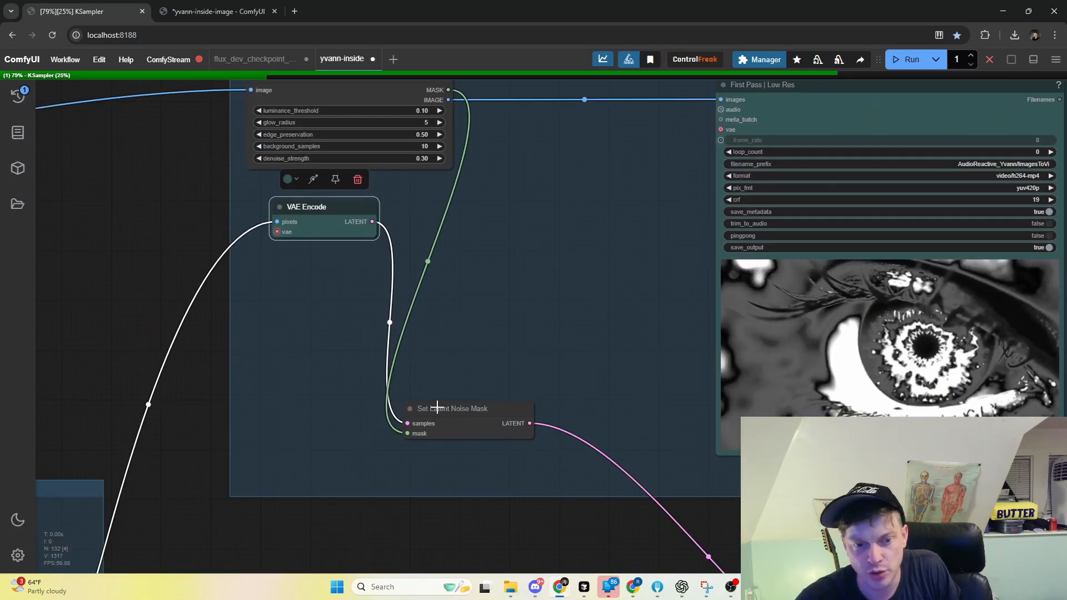
scroll(357, 298, "down", 6)
scroll(357, 298, "down", 3)
scroll(357, 298, "right", 2)
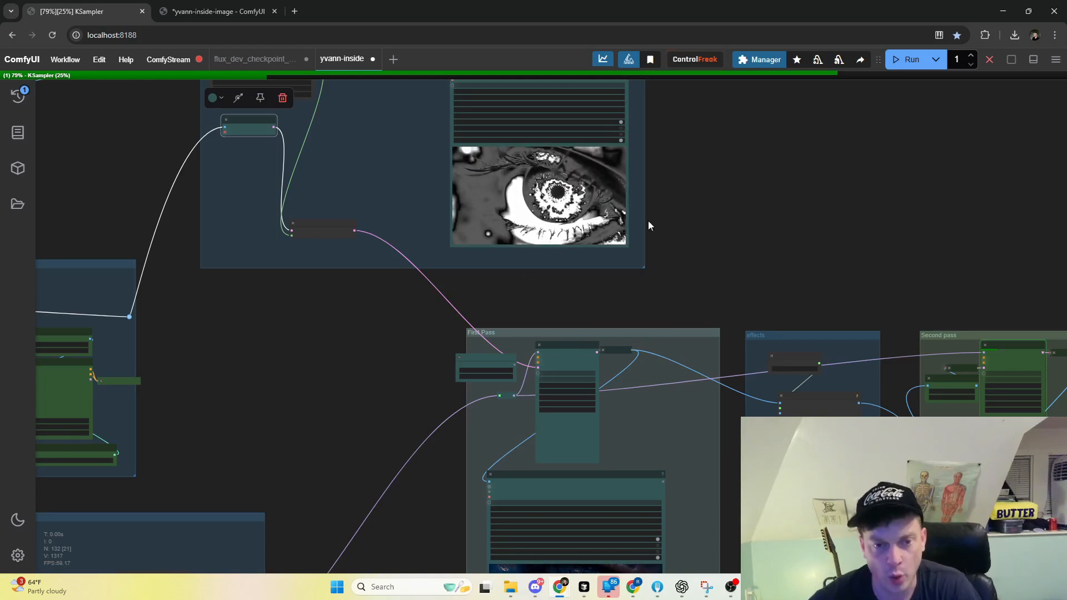
- Select the Differential Diffusion node between the IPAdapter Batch nodes and the Animate Diff group to inspect its model links
scroll(648, 226, "up", 2)
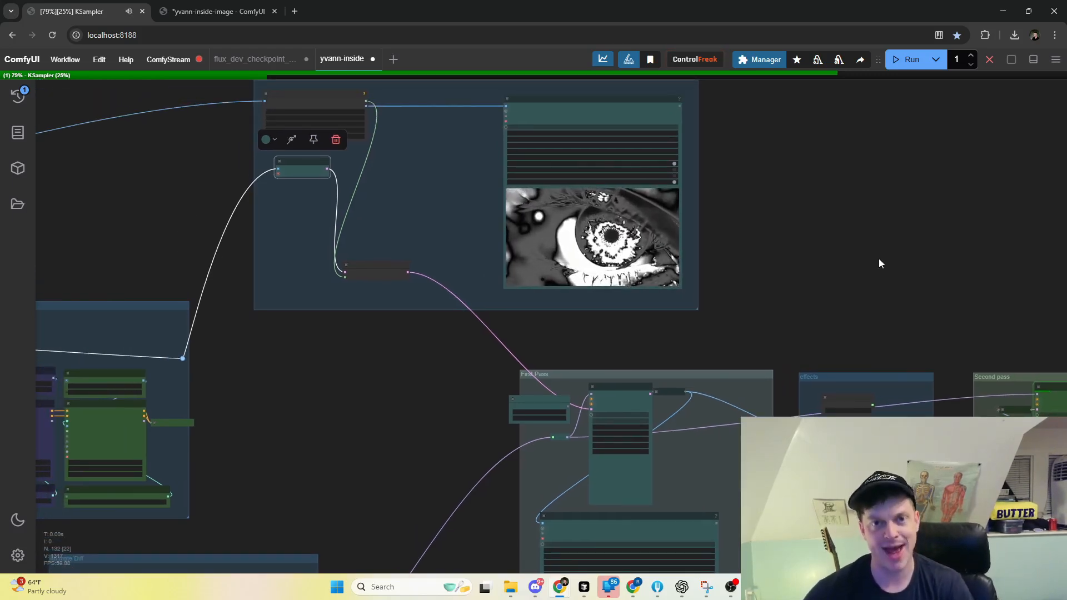
left_click_drag(879, 258, 939, 201)
scroll(939, 203, "down", 5)
left_click_drag(567, 227, 670, 149)
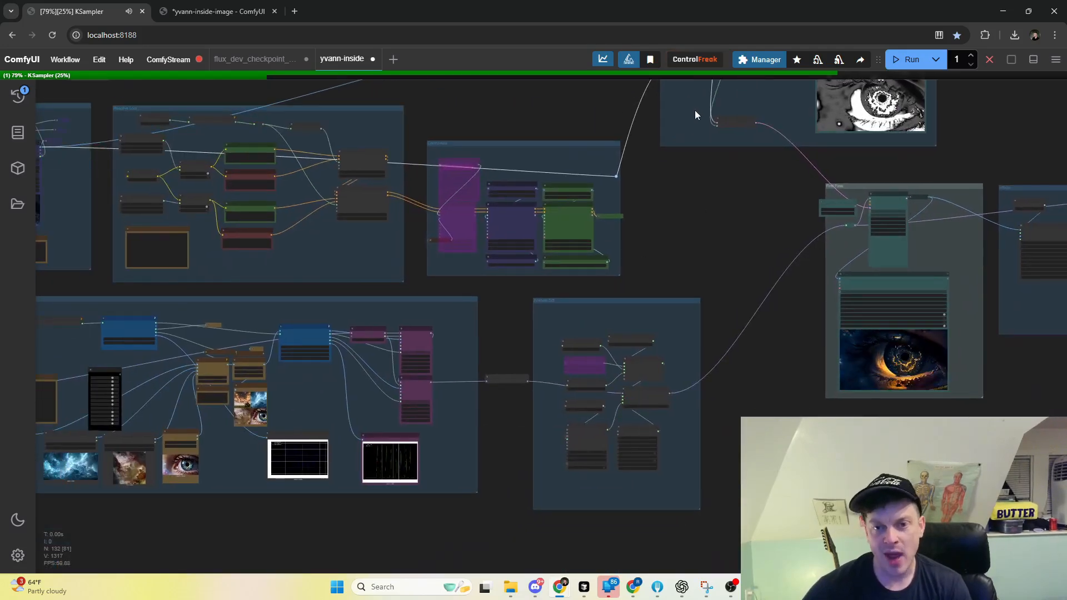
scroll(488, 413, "up", 6)
scroll(508, 360, "up", 6)
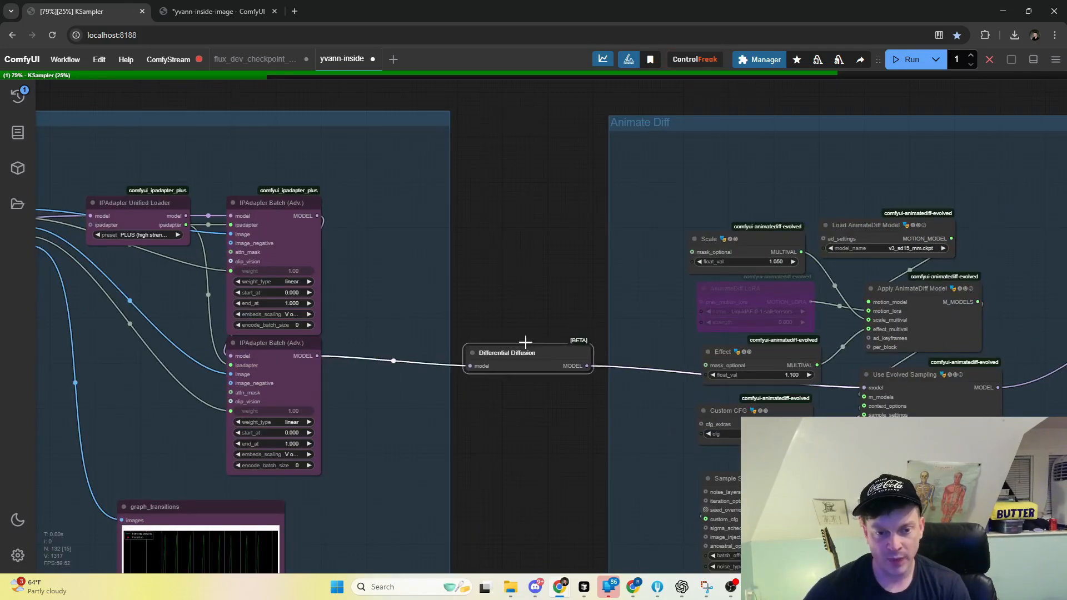
- Add a Flex Mask Warp node in the empty space above the Prep latent group
scroll(517, 233, "down", 5)
left_click_drag(640, 212, 359, 335)
scroll(372, 334, "up", 1)
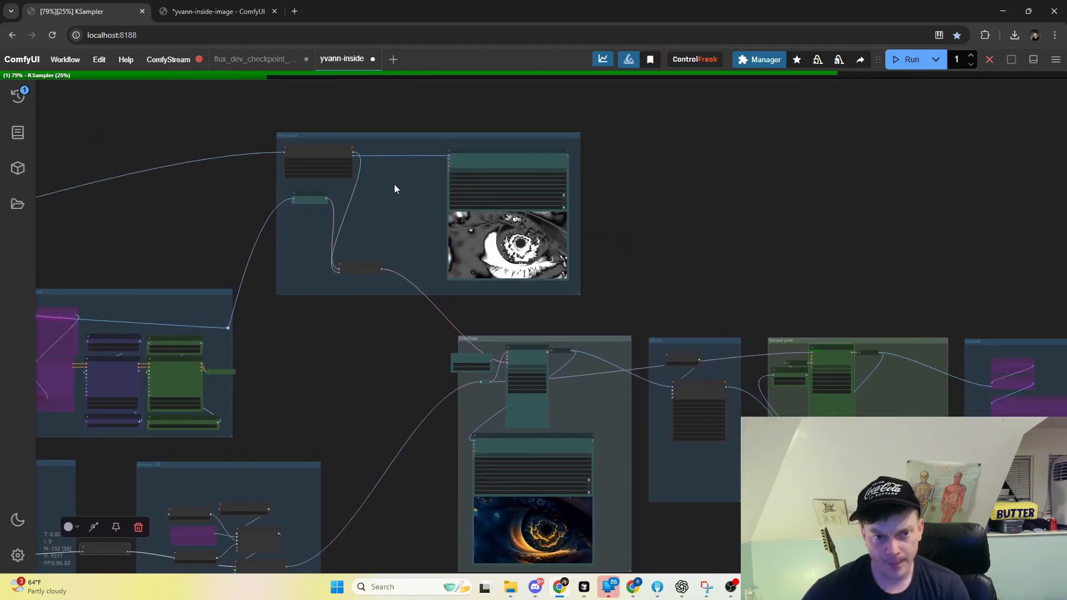
scroll(593, 180, "up", 3)
double_click(429, 153)
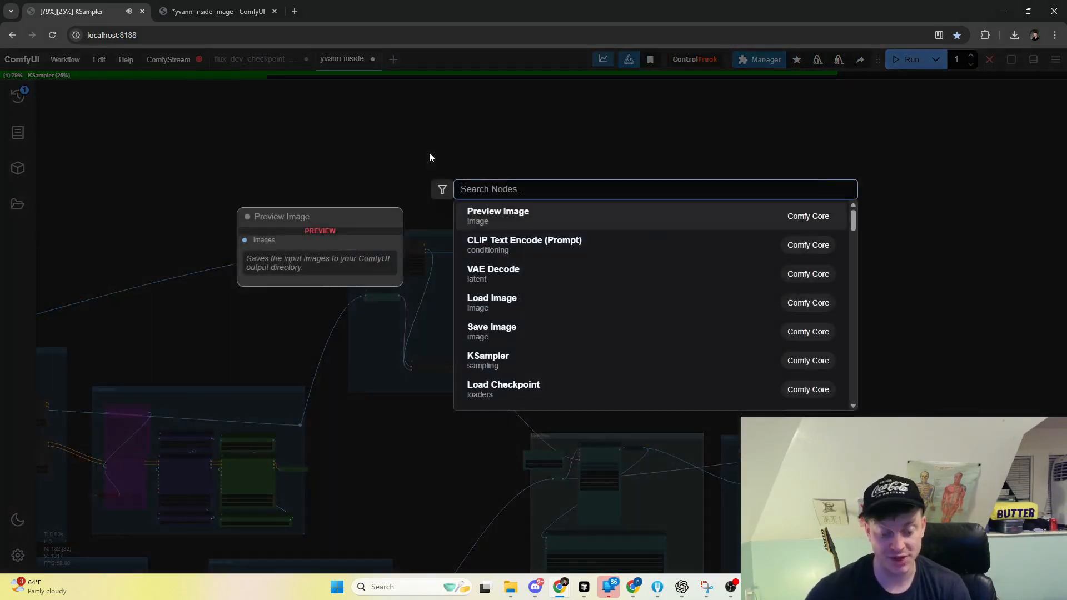
type("flex")
key("Return")
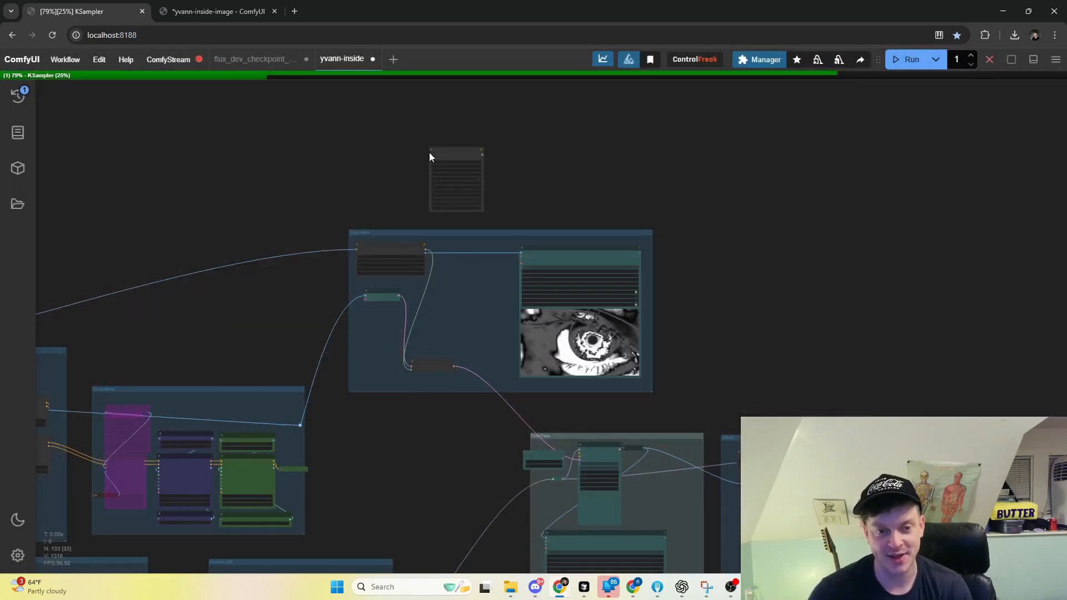
scroll(429, 156, "up", 4)
scroll(428, 163, "up", 5)
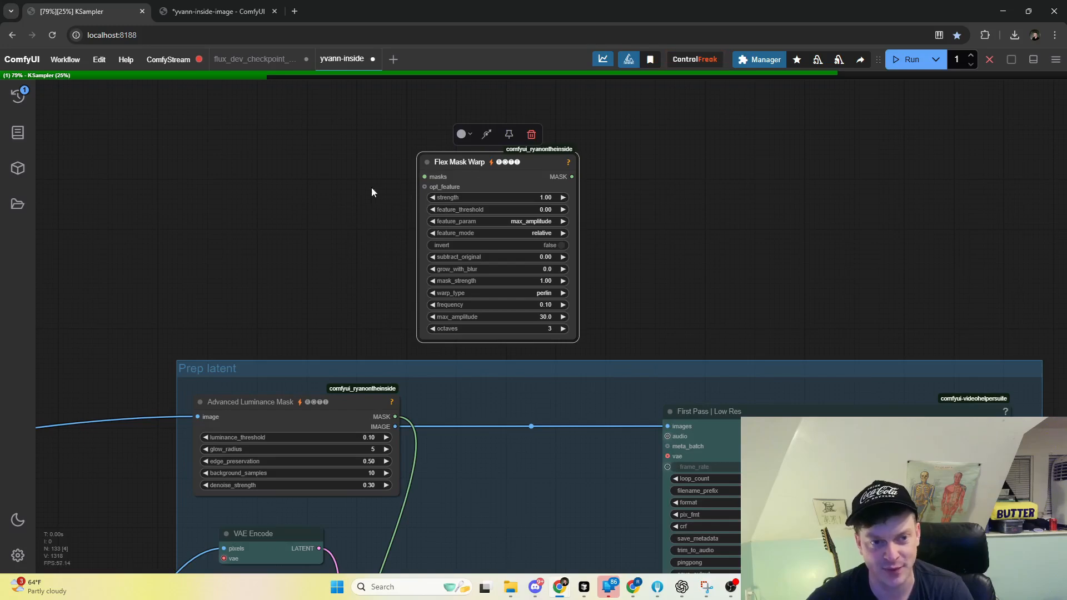
left_click_drag(400, 192, 450, 191)
- Search the node library for "flex mas", browse the available Flex Mask nodes, and leave the search without adding one
double_click(761, 172)
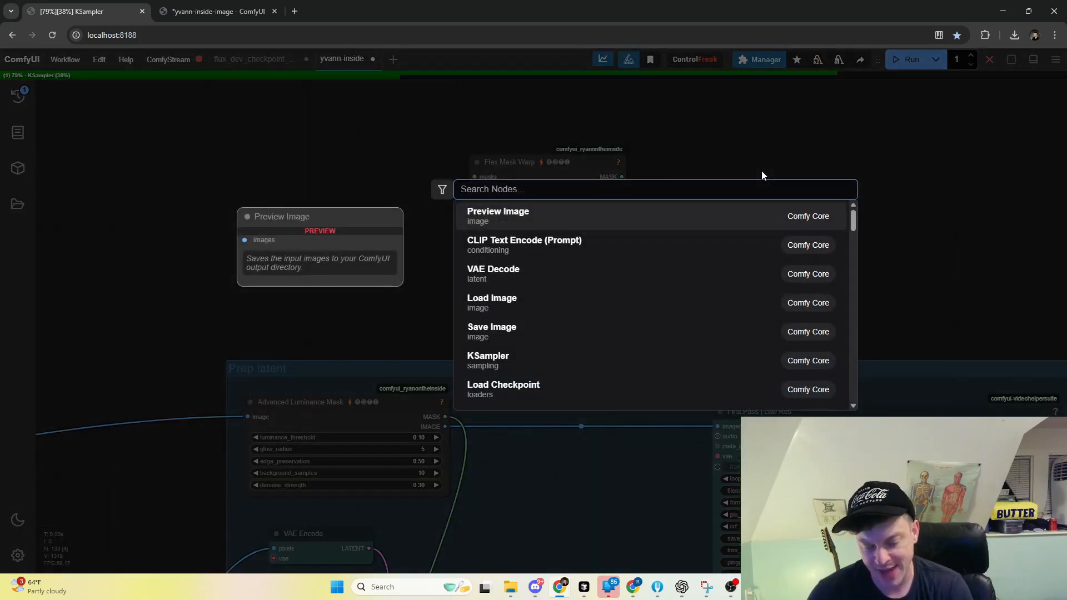
type("fle")
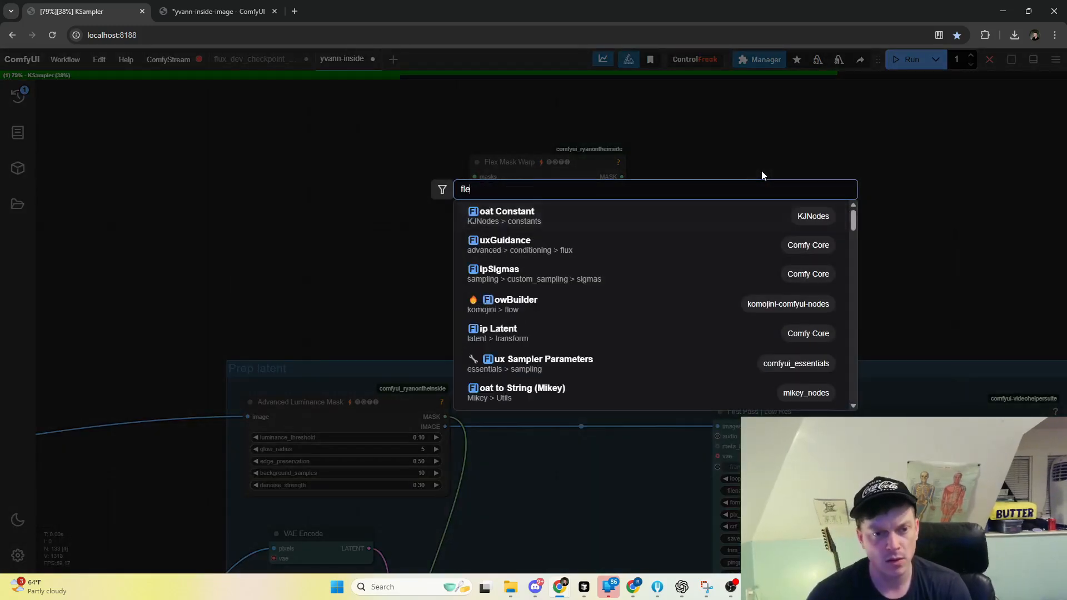
type("x mas")
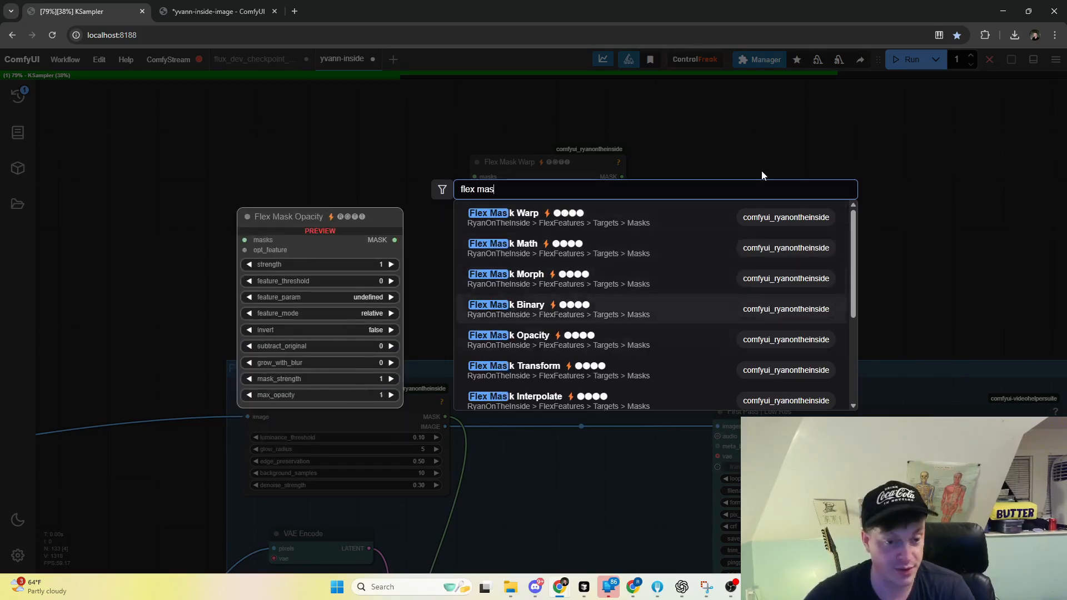
key("Down")
key("Down")
key("Down")
key("Down")
key("Down")
key("Down")
key("Down")
left_click(369, 261)
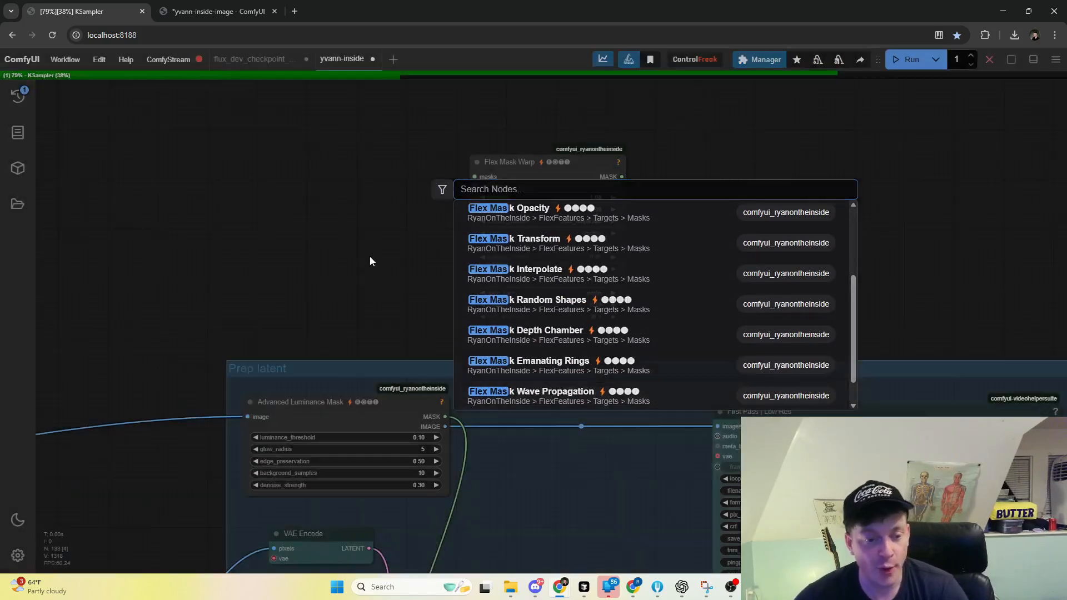
- Delete the Flex Mask Warp node above the Prep latent group
left_click(399, 410)
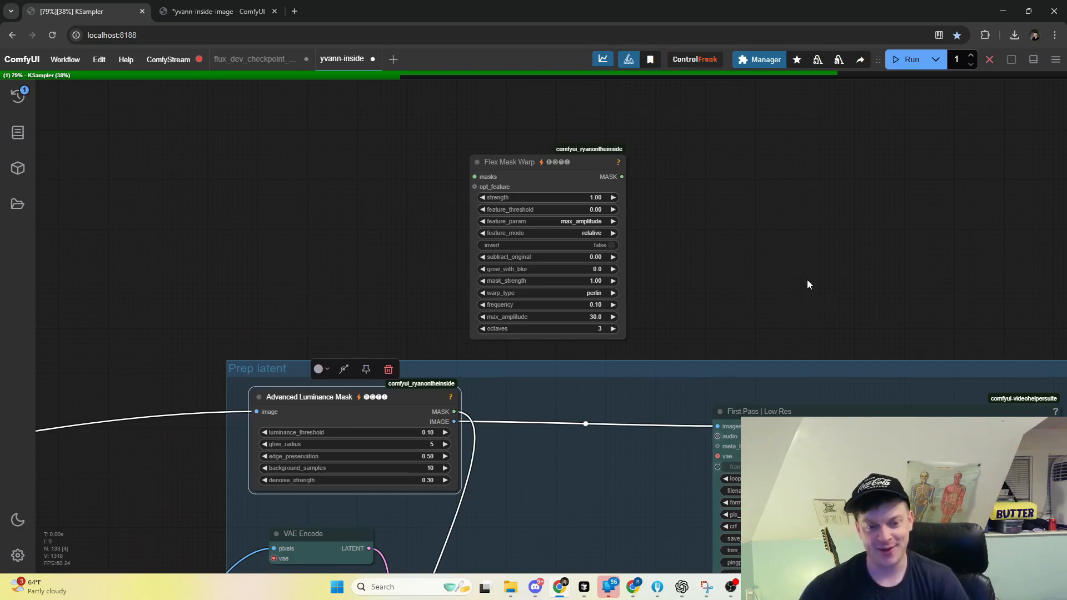
left_click_drag(807, 281, 779, 231)
scroll(779, 231, "down", 3)
left_click_drag(551, 463, 562, 446)
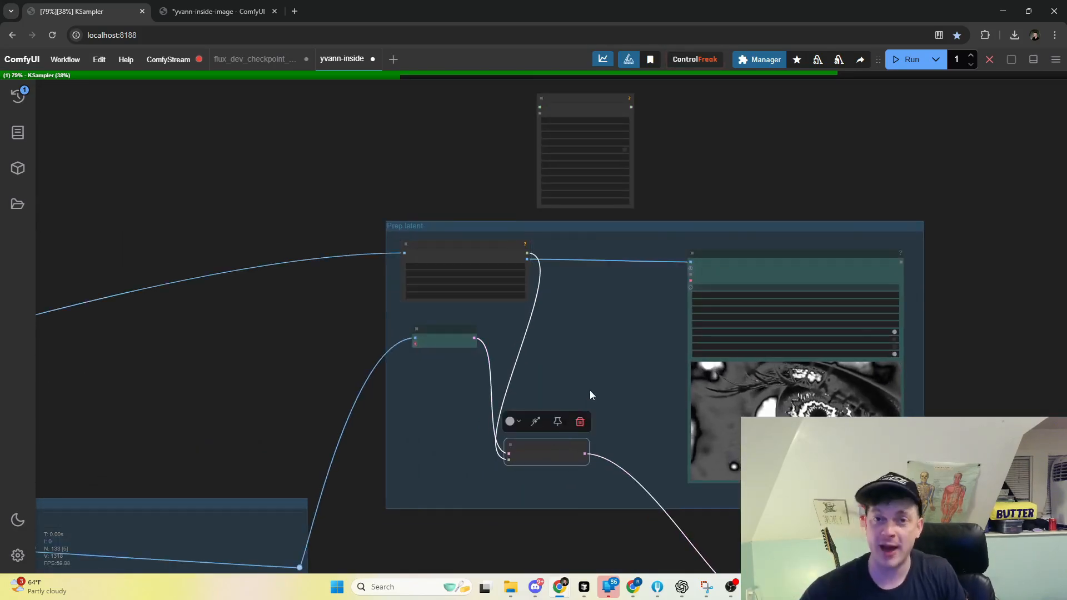
left_click(589, 110)
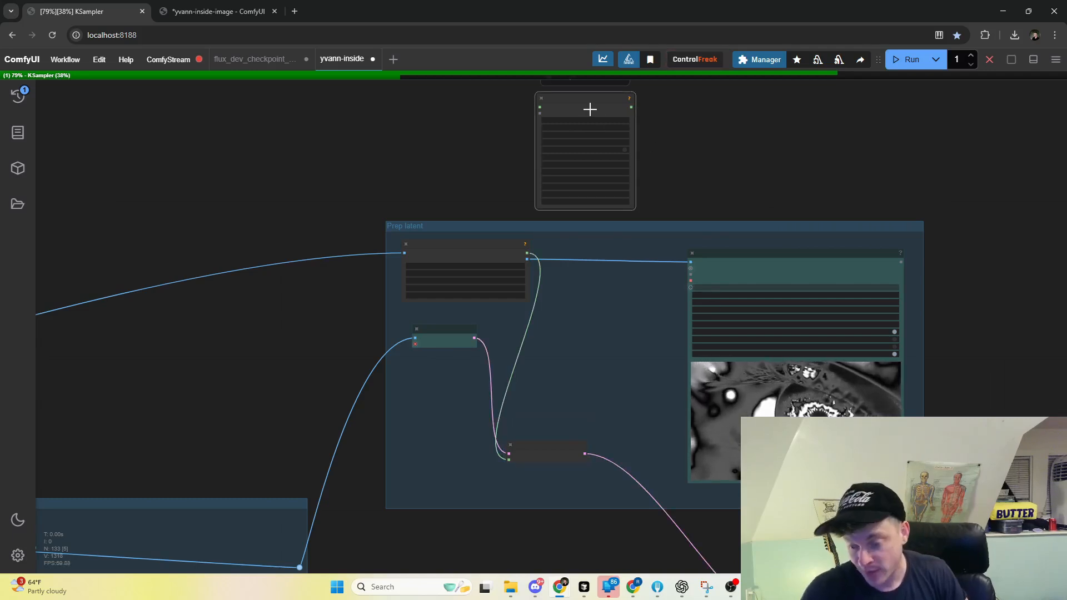
key("Delete")
- Examine the First Pass group's KSampler settings and low-res video output, and how it continues through the effects and Second pass groups
scroll(734, 102, "down", 3)
left_click_drag(825, 250, 688, 137)
left_click_drag(709, 383, 740, 377)
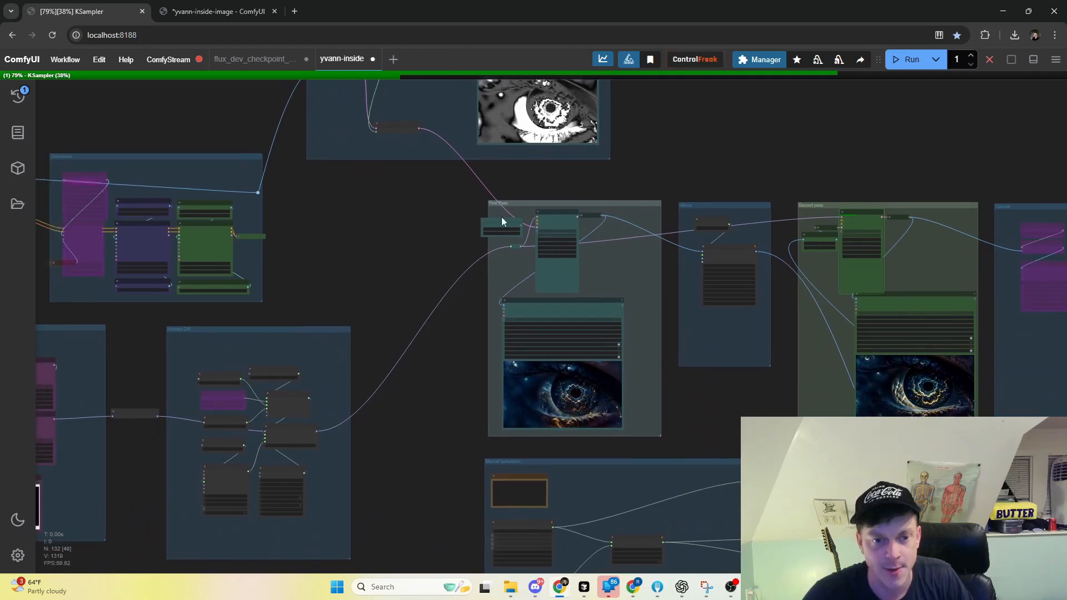
scroll(504, 248, "up", 2)
scroll(561, 239, "up", 2)
scroll(595, 360, "up", 5)
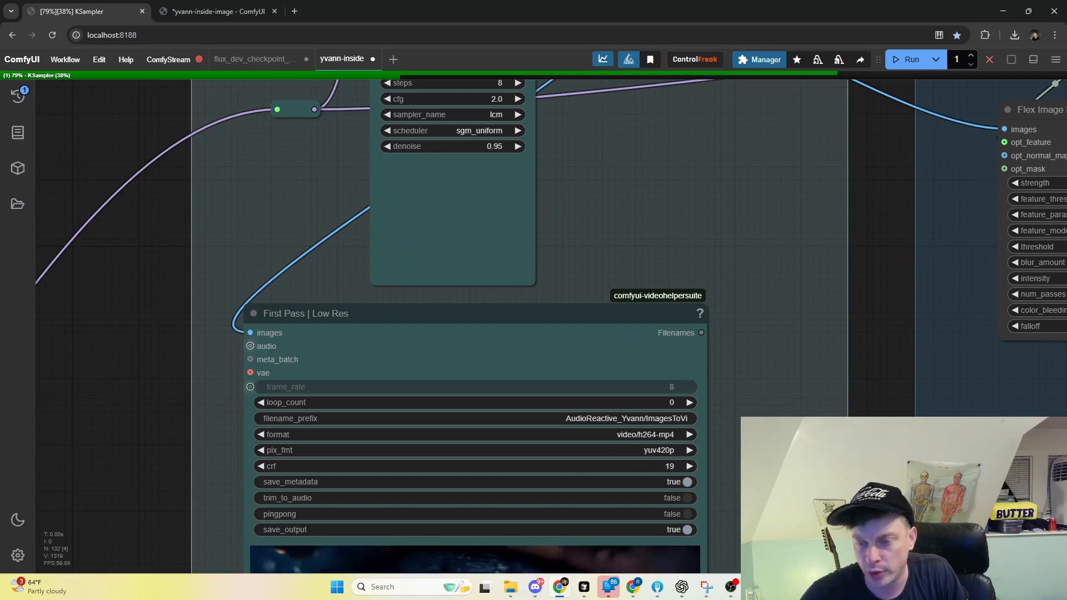
scroll(879, 348, "down", 6)
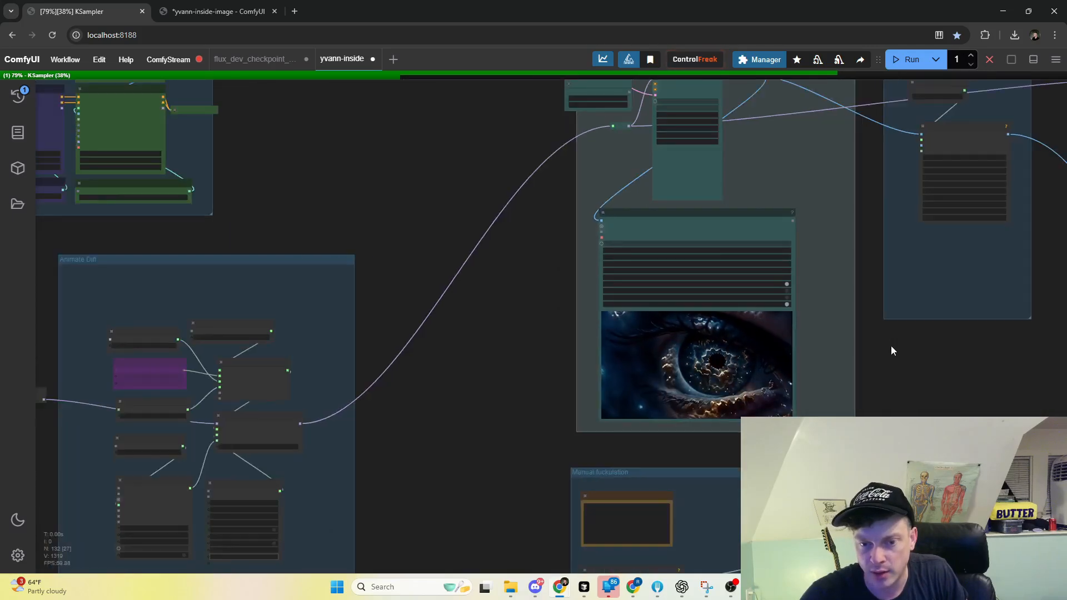
left_click_drag(891, 350, 790, 256)
scroll(789, 256, "down", 2)
left_click_drag(689, 288, 638, 309)
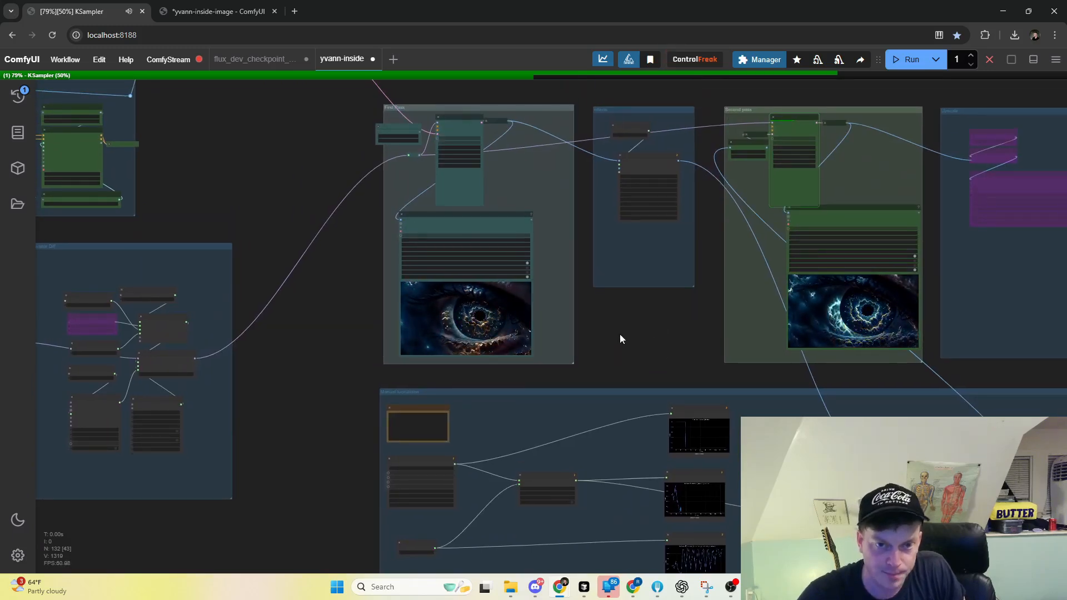
left_click_drag(621, 323, 569, 346)
scroll(448, 239, "up", 1)
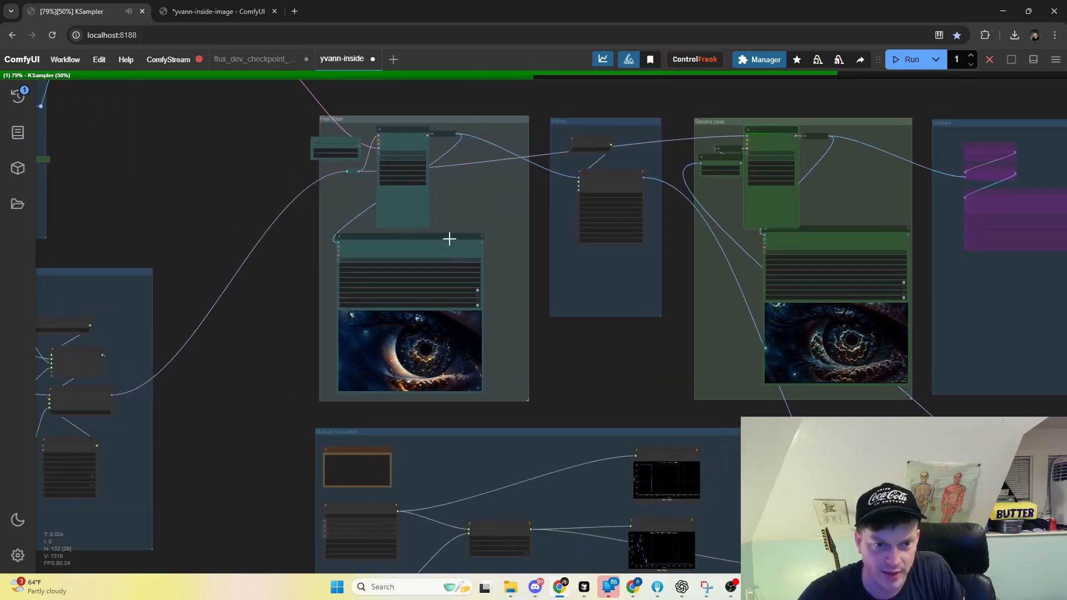
- Reposition the Flex Image Bloom and Get_drum_feature nodes slightly within the effects group
left_click(452, 237)
scroll(598, 165, "up", 7)
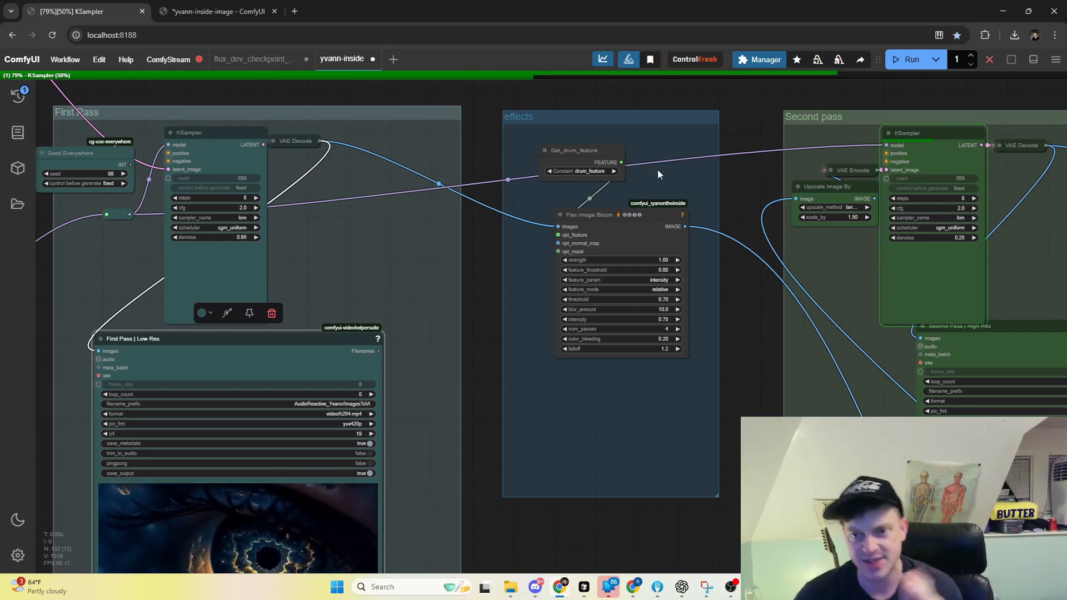
left_click_drag(620, 224, 608, 216)
left_click_drag(568, 154, 588, 166)
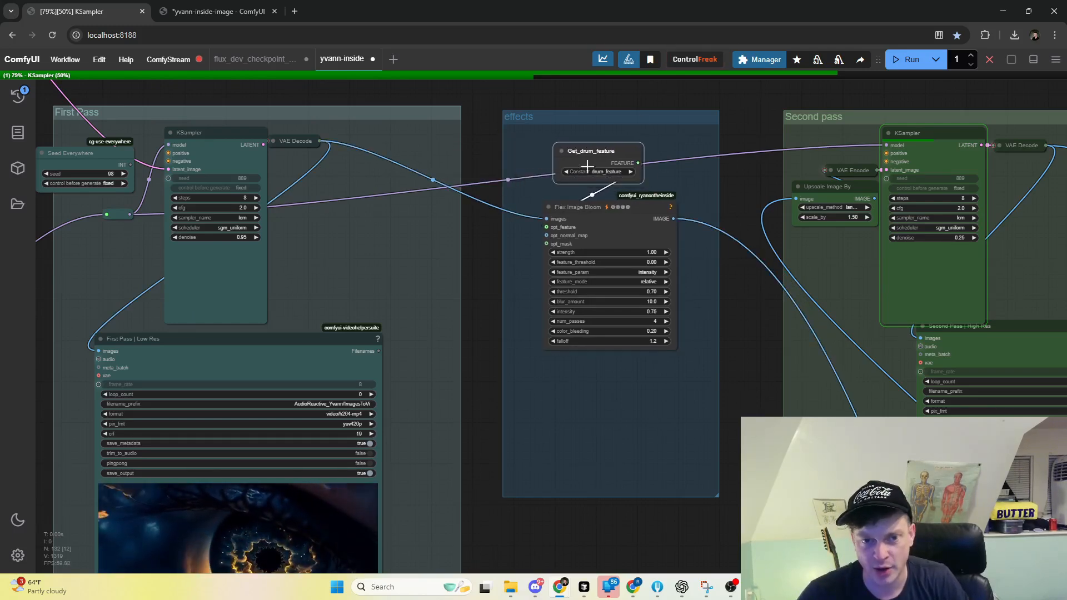
- Examine the Manual fuckulation group, from the Manual Feature Node and feature previews to Flex Image Warp and its float parameter nodes
left_click_drag(738, 387, 665, 191)
scroll(757, 342, "down", 5)
scroll(283, 319, "up", 5)
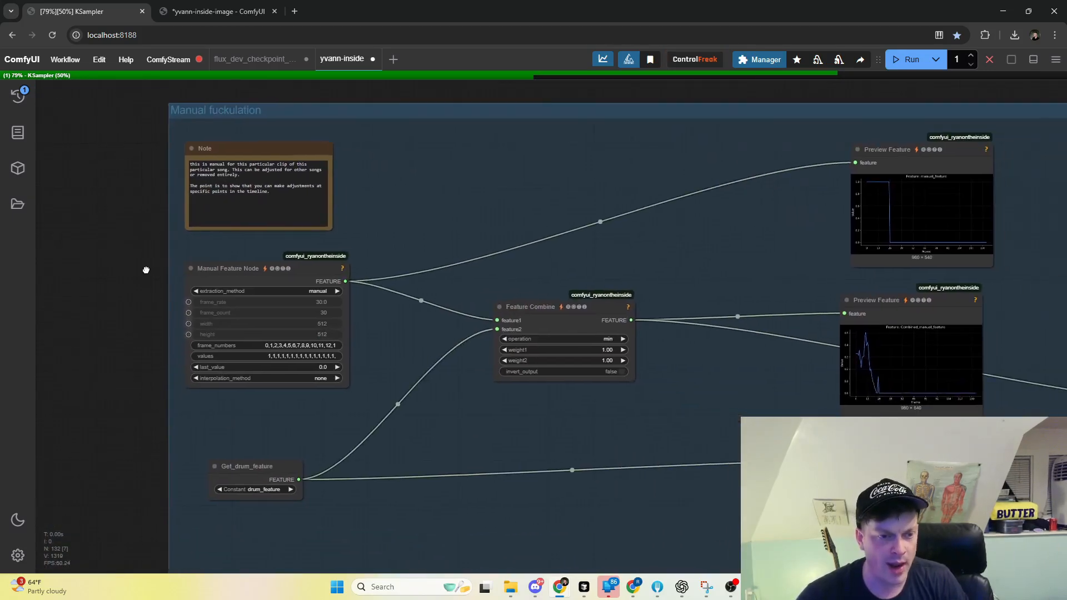
scroll(126, 233, "down", 5)
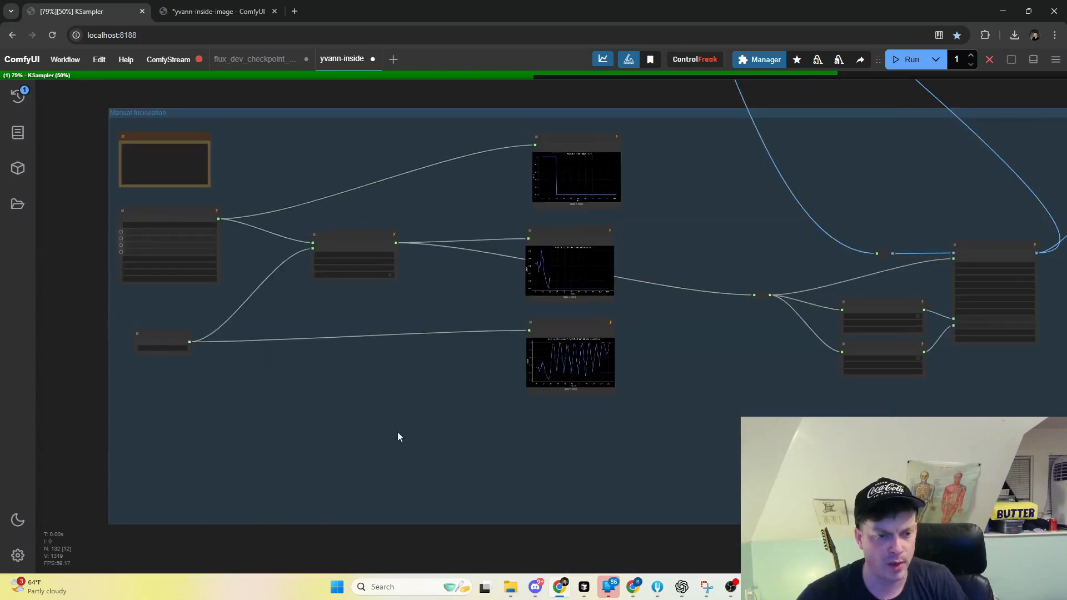
scroll(995, 216, "up", 3)
left_click_drag(994, 215, 669, 186)
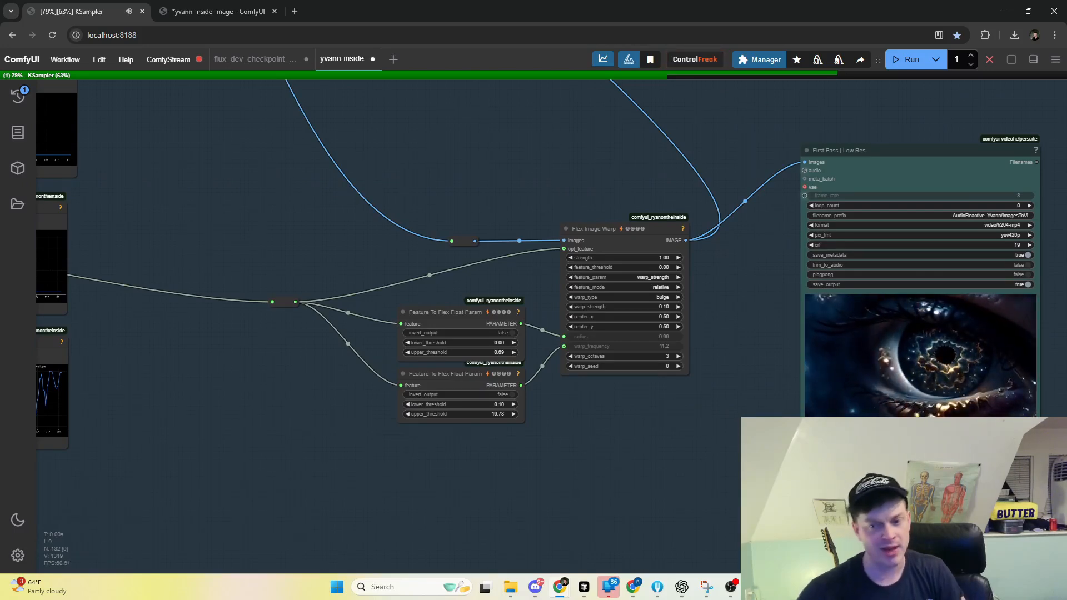
left_click_drag(222, 266, 689, 345)
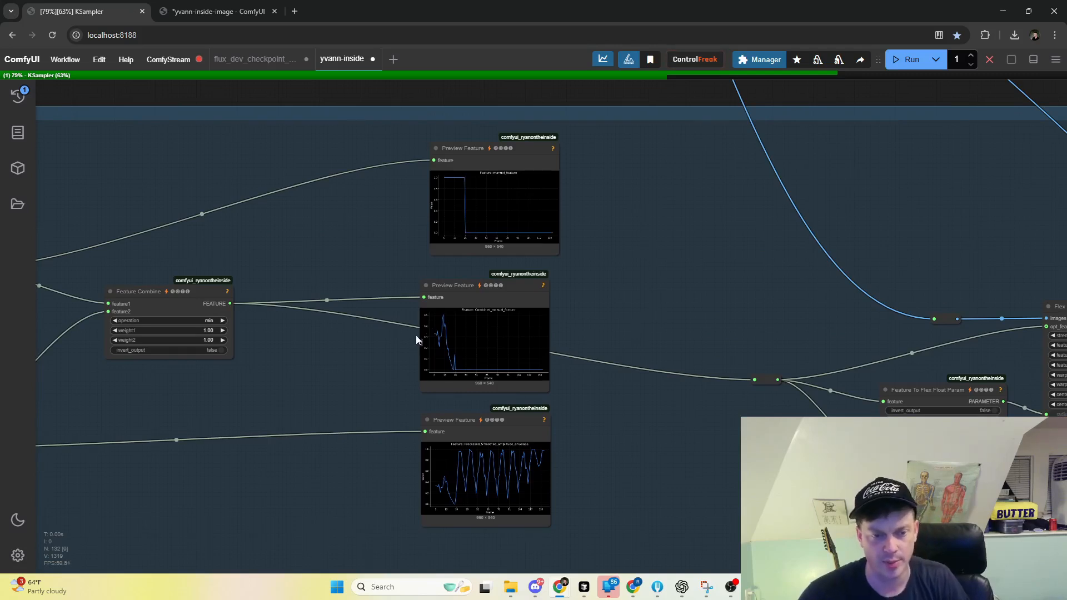
left_click_drag(281, 265, 500, 190)
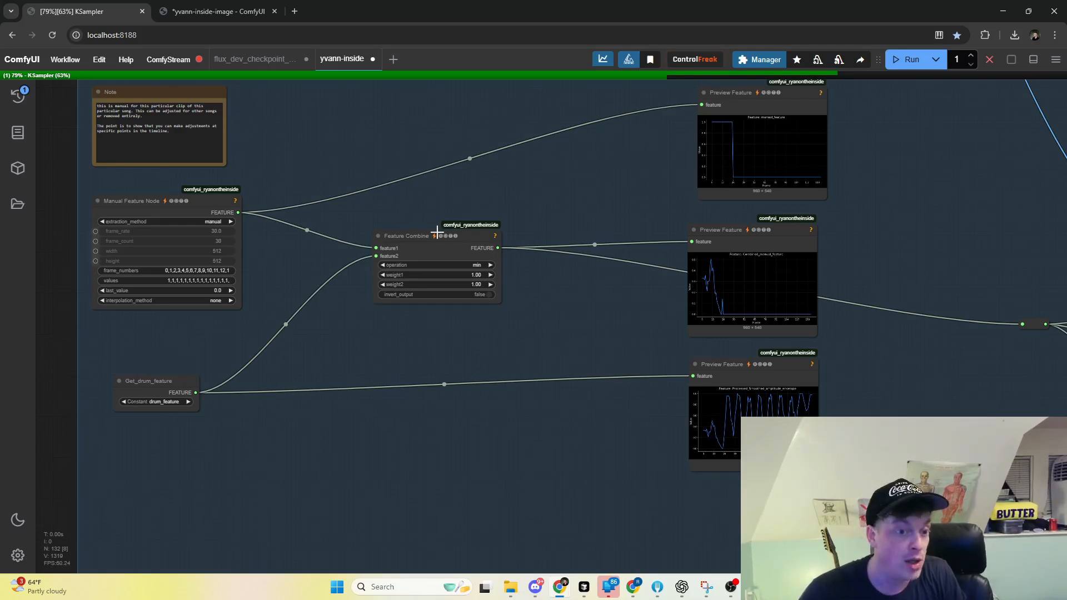
- Move the Feature Combine node closer to the feature previews and shift the drum feature's Preview Feature node slightly
left_click_drag(436, 230, 454, 227)
left_click(167, 204)
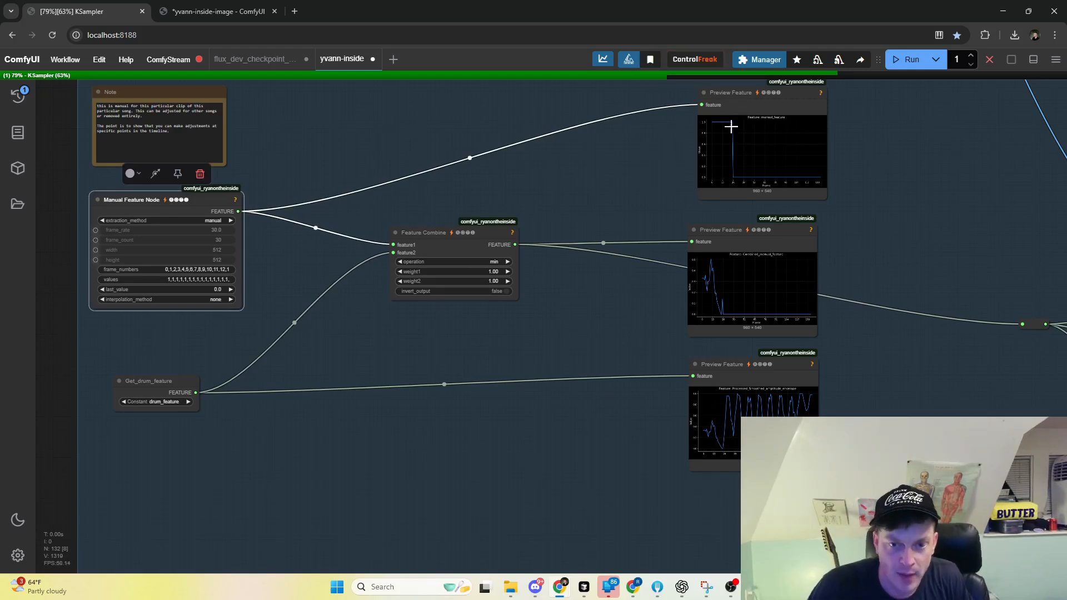
left_click_drag(751, 369, 747, 364)
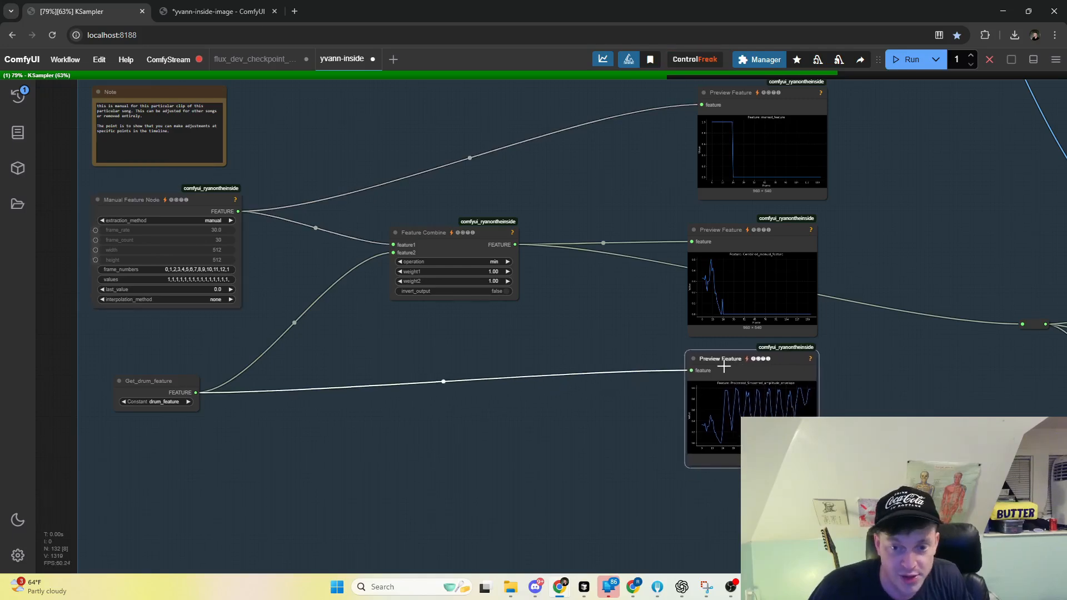
left_click_drag(447, 239, 529, 227)
- Trace the Feature Combine output through its preview graph to the Flex Image Warp node, and review the whole manual group
scroll(555, 251, "up", 3)
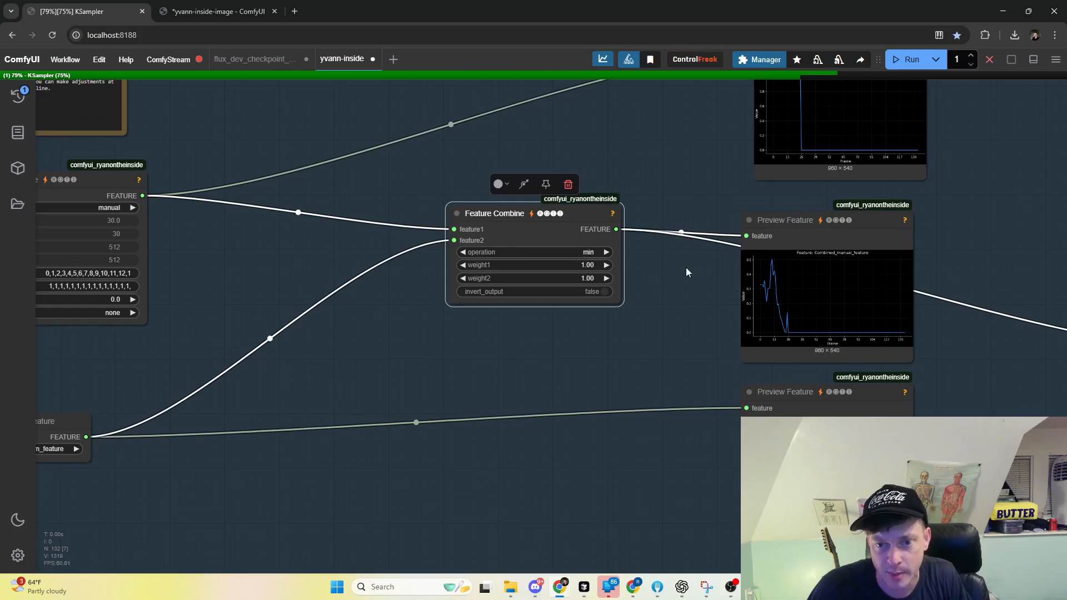
scroll(645, 278, "right", 3)
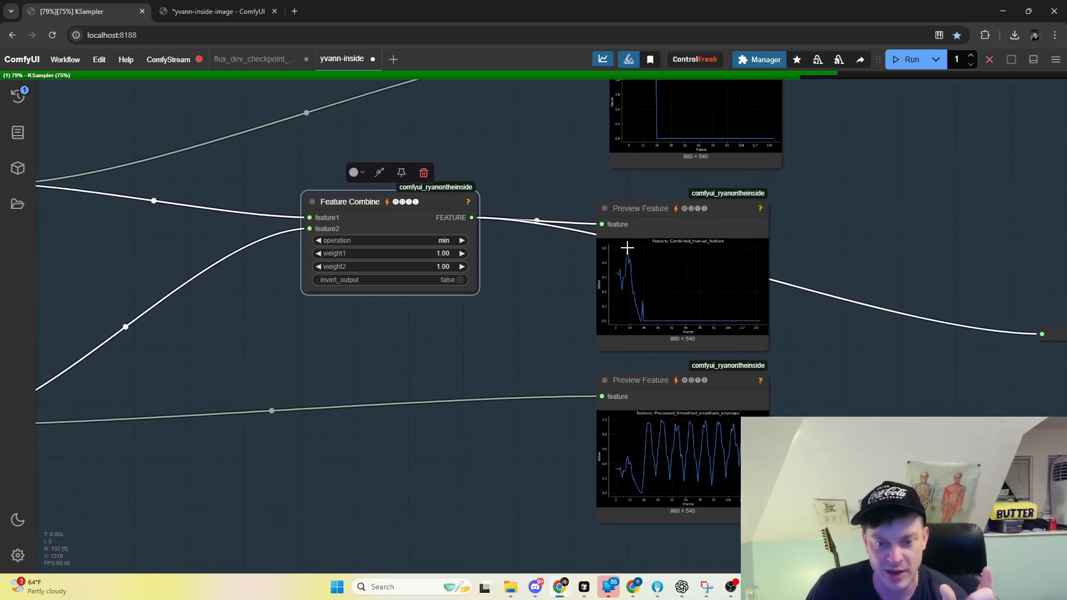
scroll(690, 265, "down", 1)
left_click_drag(825, 255, 562, 262)
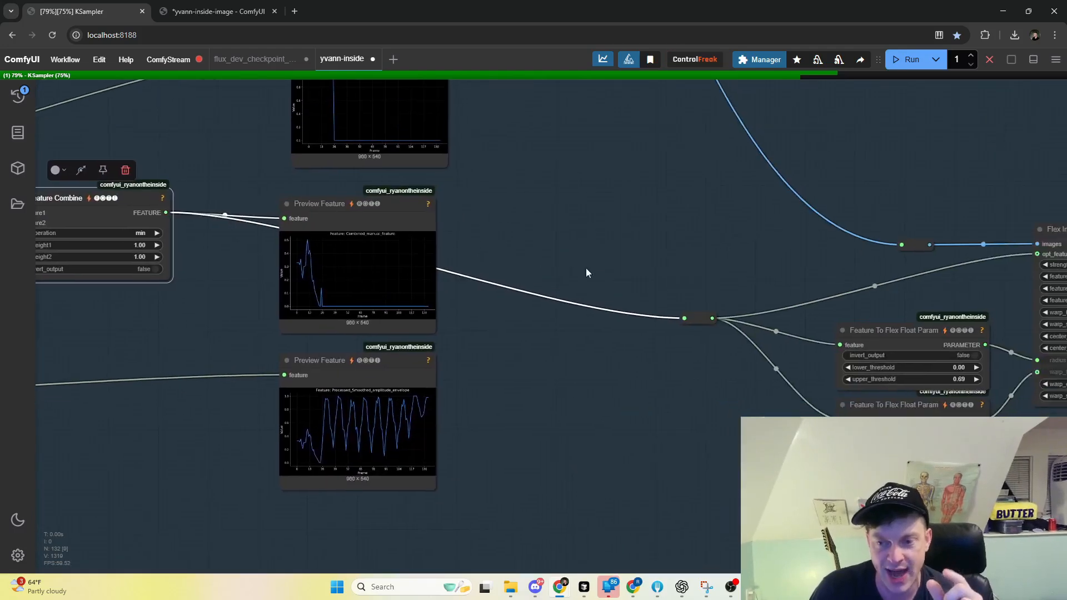
scroll(616, 265, "down", 2)
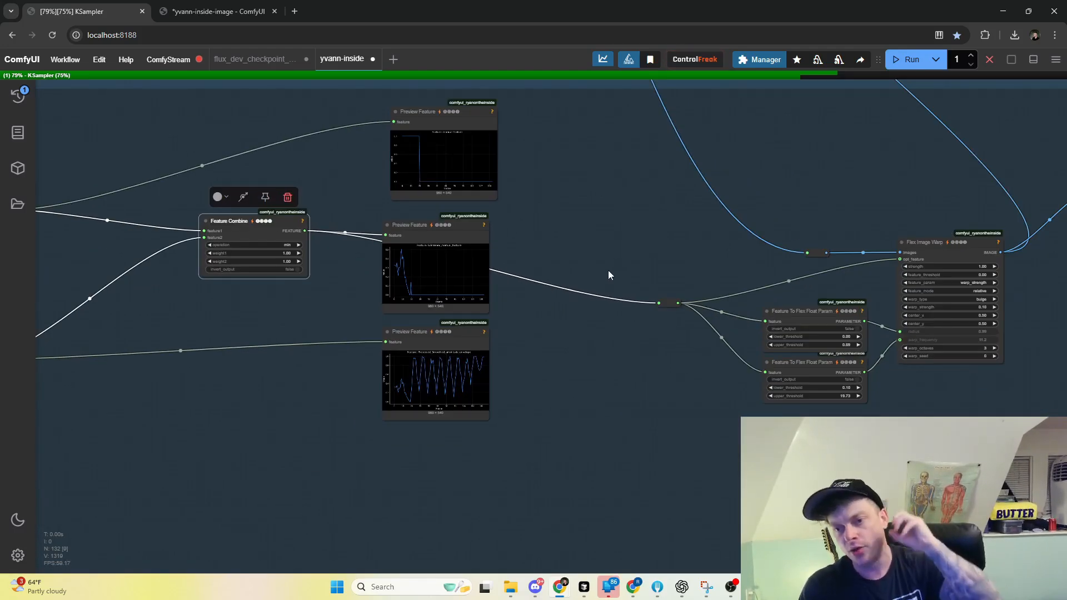
scroll(637, 258, "down", 3)
scroll(694, 455, "up", 1)
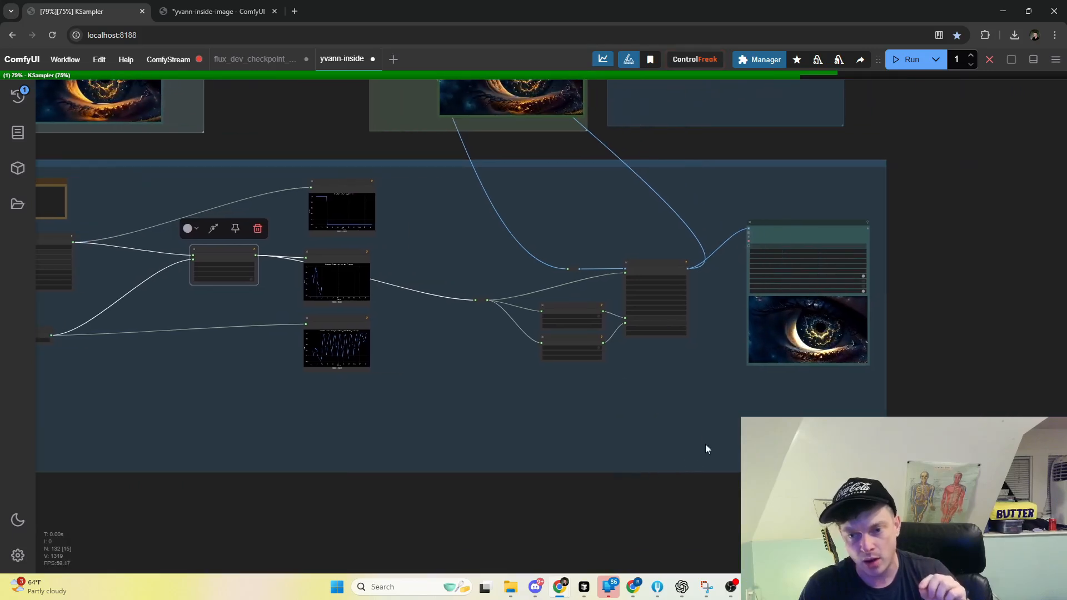
scroll(943, 372, "down", 3)
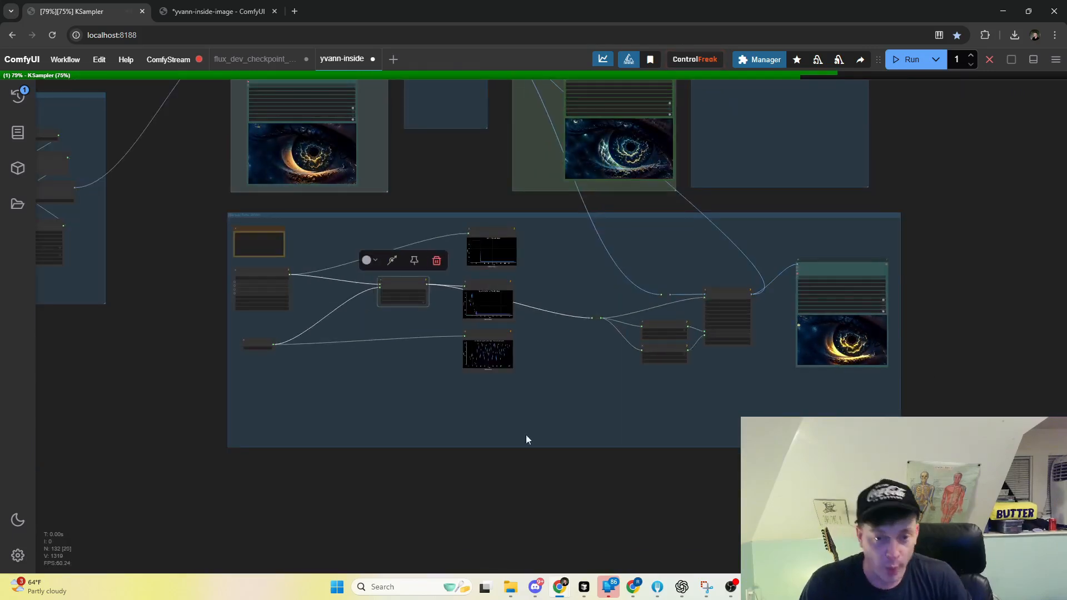
scroll(397, 237, "up", 5)
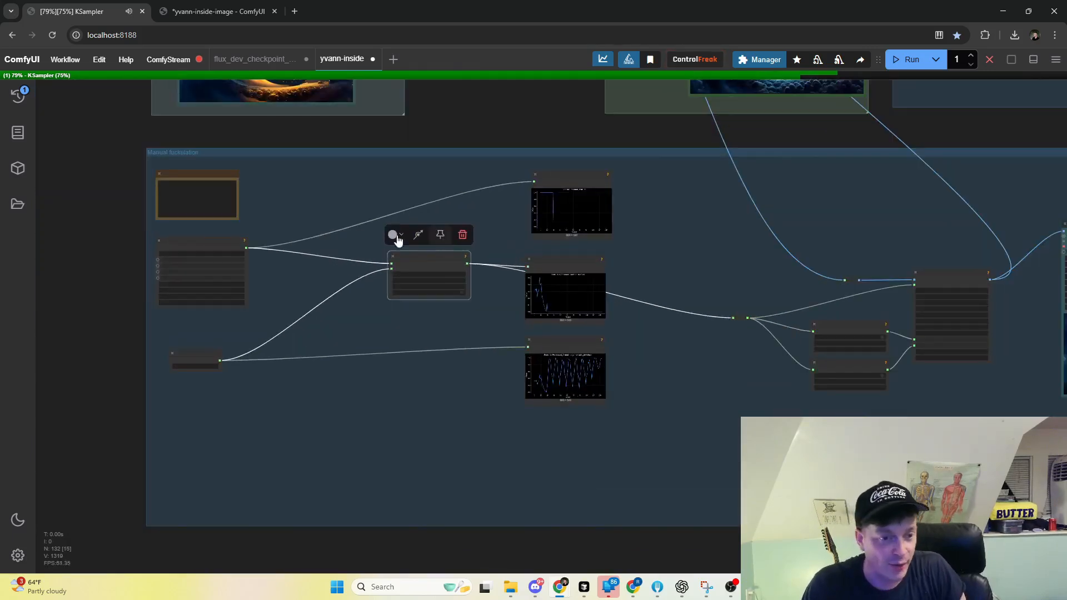
- Try to link the Get_drum_feature output directly to the upper Feature To Flex Float Param node feeding Flex Image Warp
scroll(600, 209, "right", 3)
left_click(806, 297)
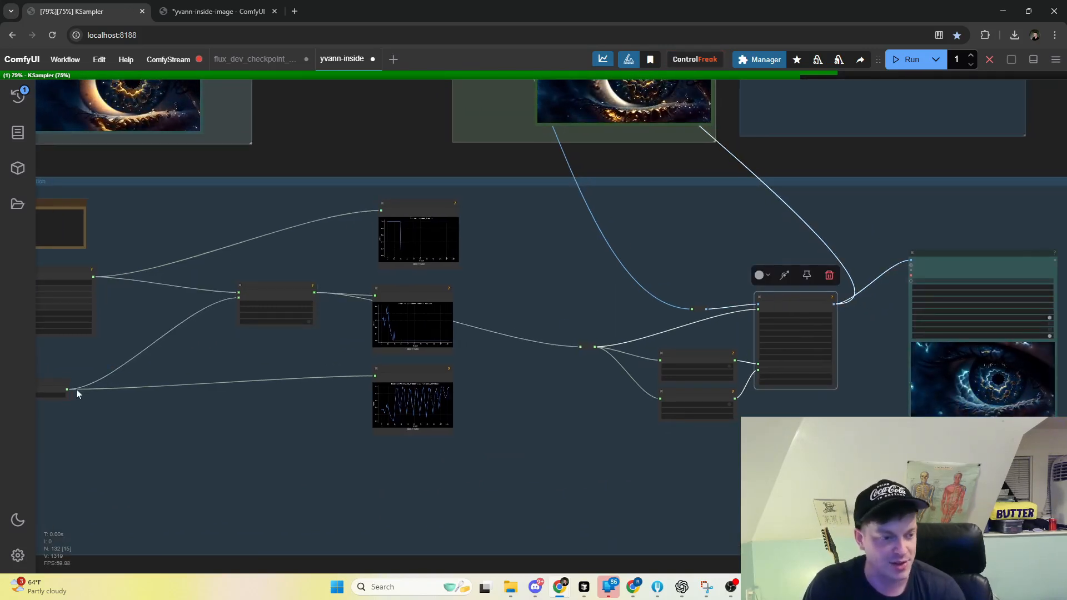
left_click_drag(66, 389, 662, 360)
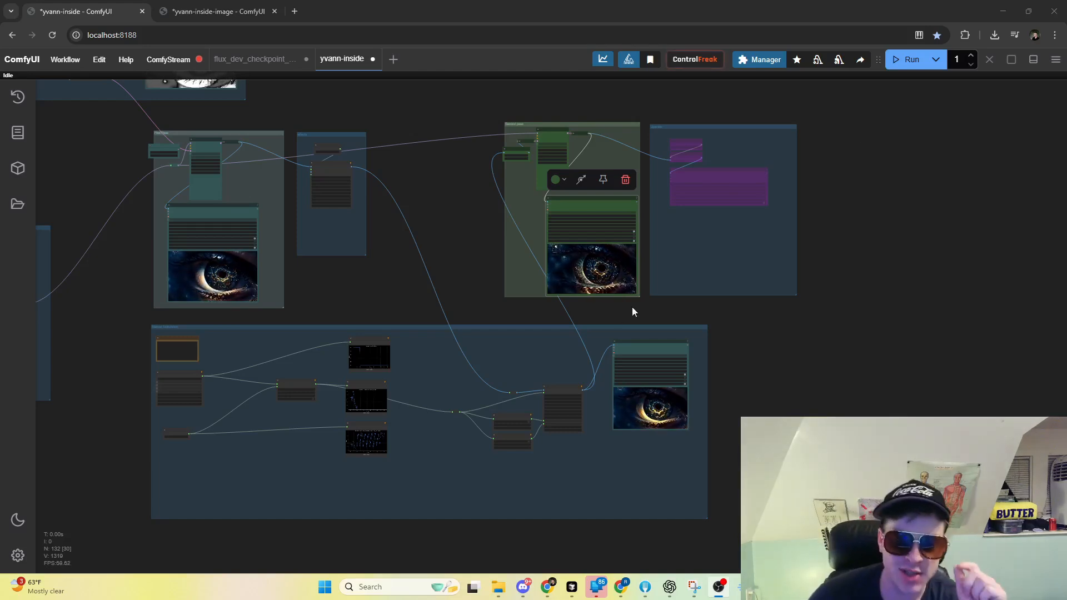
- Select the Flex Image Warp node in the manual group and shift it slightly
scroll(756, 422, "up", 6)
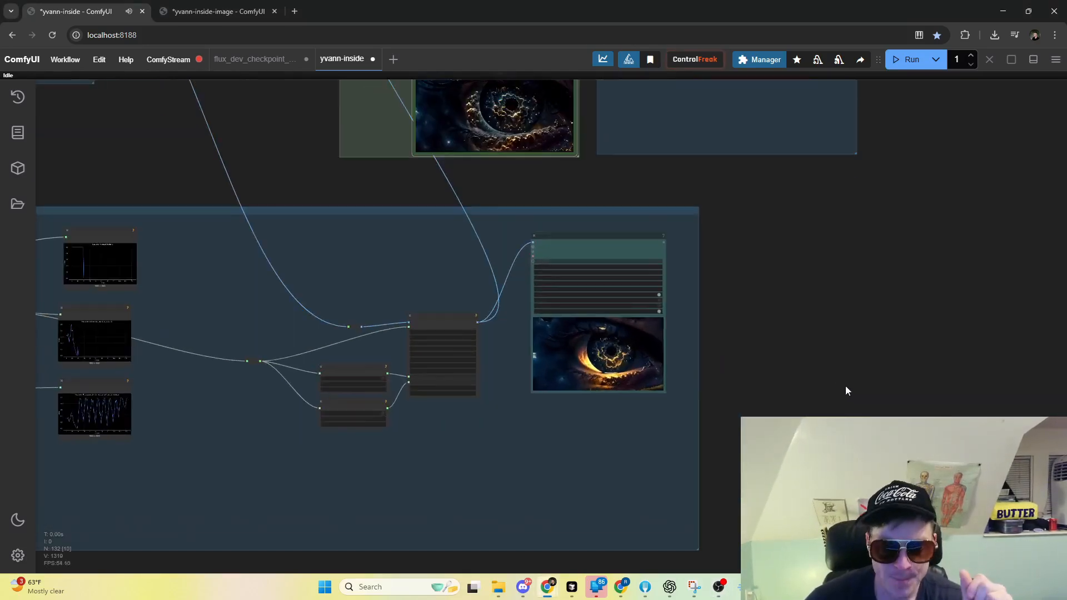
left_click_drag(697, 405, 853, 298)
scroll(630, 261, "up", 6)
left_click_drag(575, 165, 594, 161)
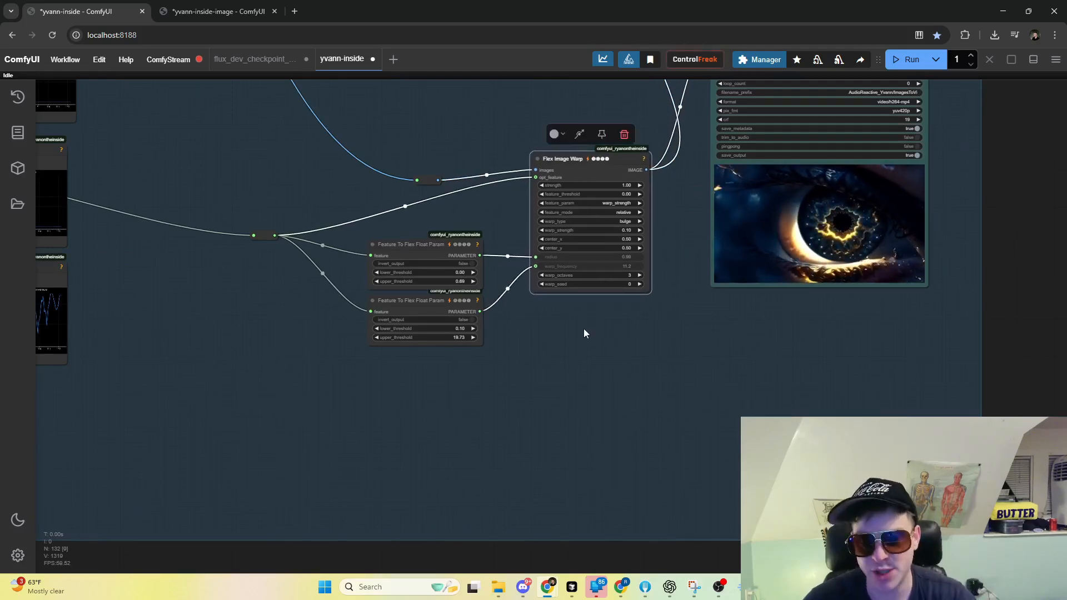
- Search the node library for "Flex ima", browse the available Flex Image nodes, and leave the search without adding one
double_click(590, 348)
type("Fle")
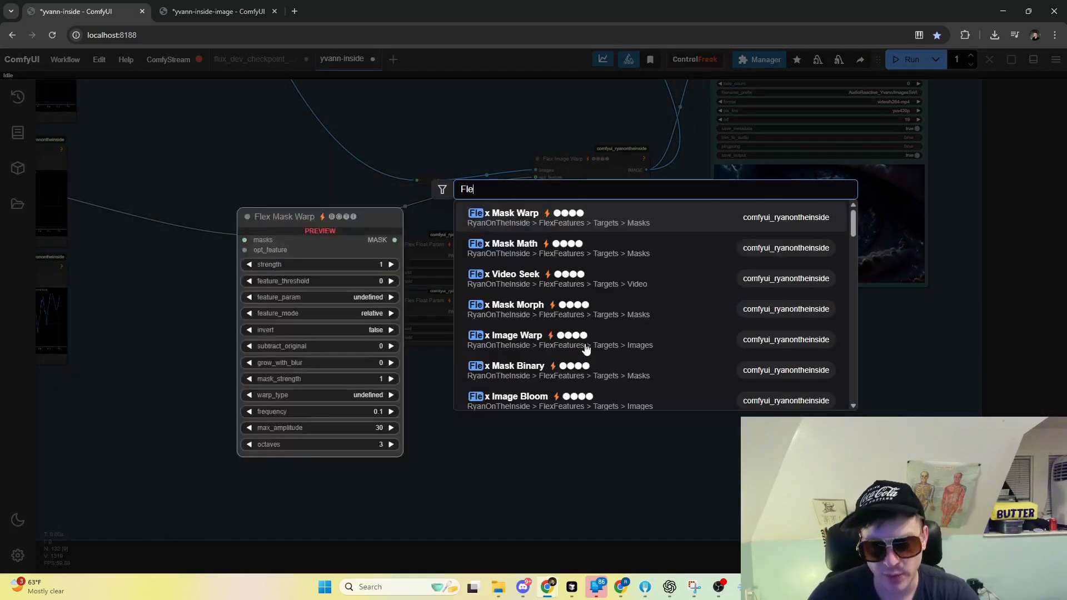
type("x ima")
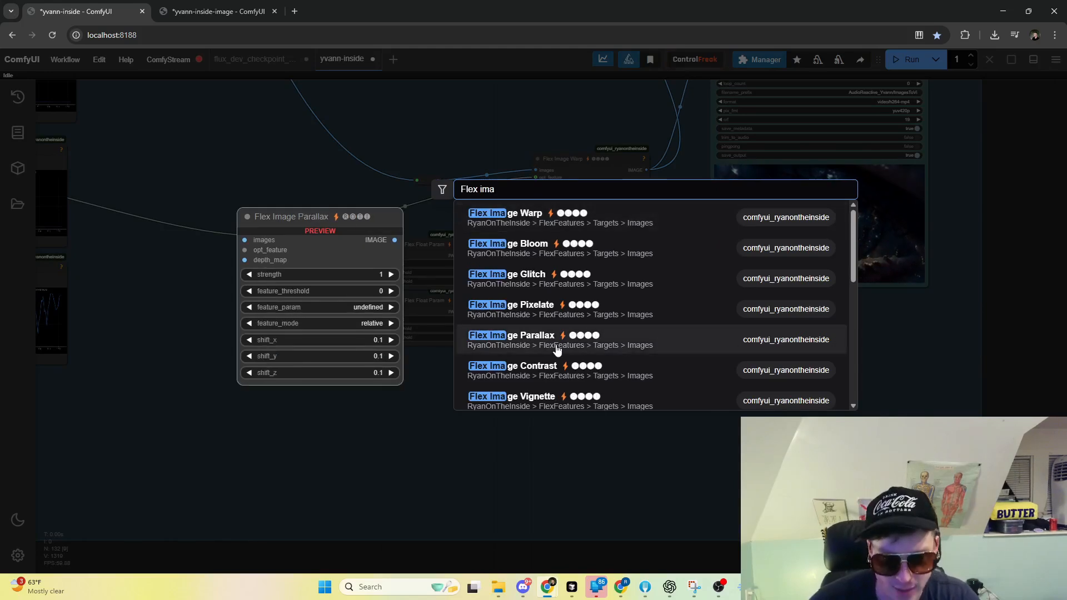
scroll(556, 348, "down", 5)
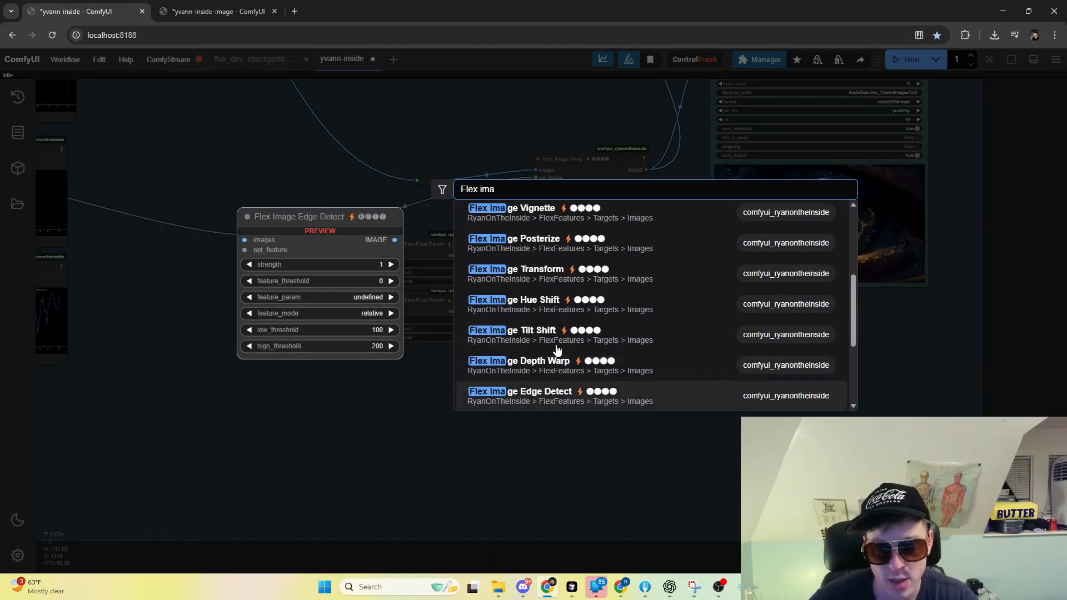
left_click(568, 463)
- Rearrange the two Feature To Flex Float Param nodes beside Flex Image Warp so they no longer overlap
scroll(587, 211, "up", 3)
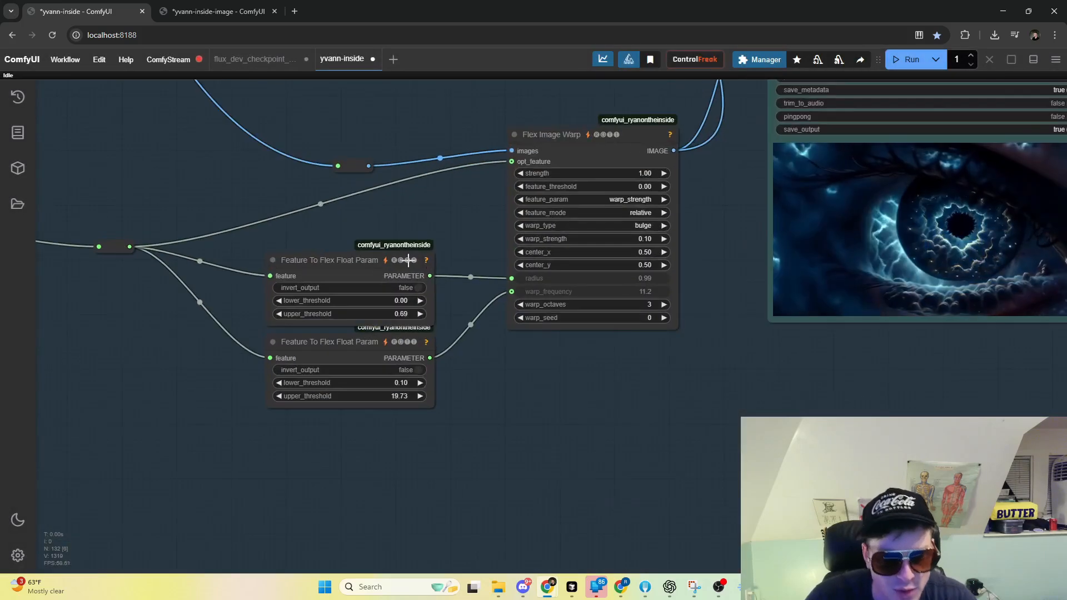
left_click_drag(371, 265, 368, 233)
left_click_drag(347, 344, 333, 318)
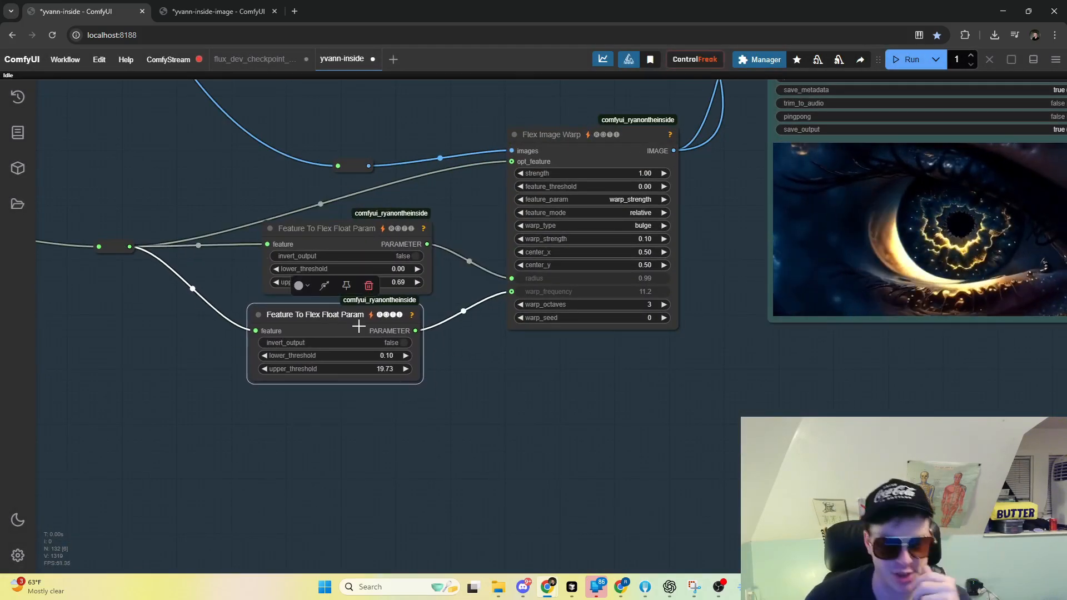
left_click_drag(349, 235, 334, 223)
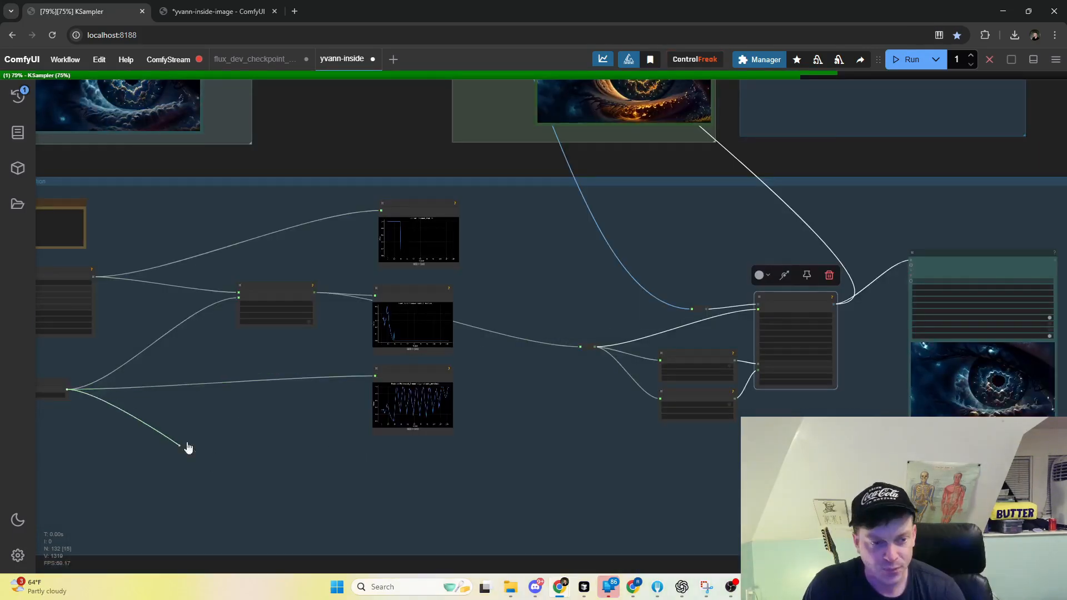
- Drop the loose drum feature link and move the First Pass | Low Res video node slightly higher in the manual group
left_click_drag(188, 448, 183, 440)
scroll(945, 255, "down", 5)
left_click_drag(945, 255, 720, 366)
left_click_drag(605, 443, 579, 406)
left_click_drag(702, 305, 779, 315)
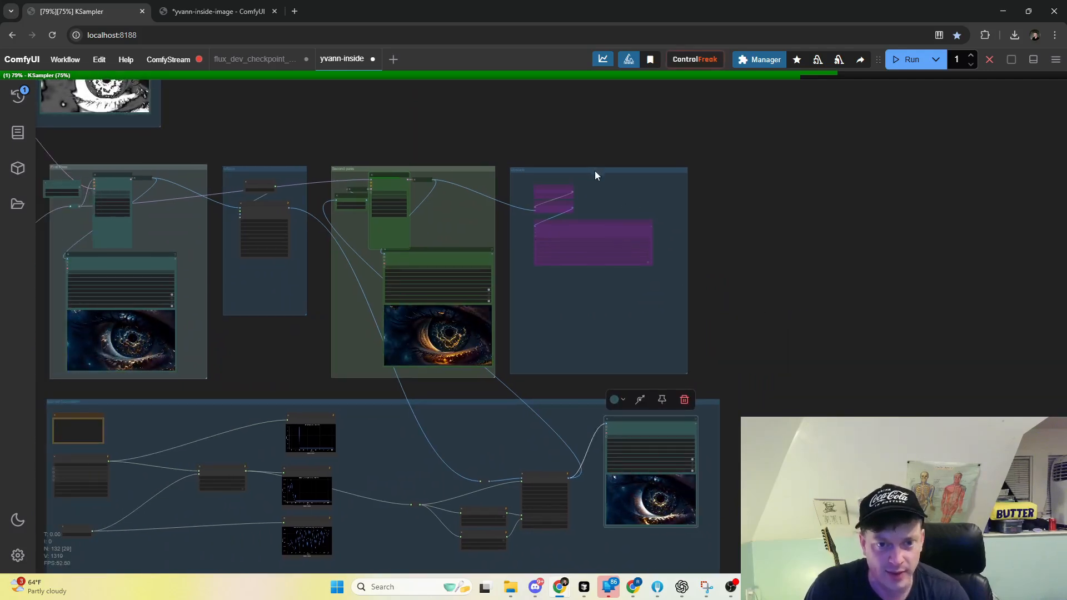
- Move the Second pass group and the group with the purple nodes farther from the effects group, opening a wide gap between them
left_click_drag(595, 174, 734, 163)
left_click_drag(465, 175, 610, 163)
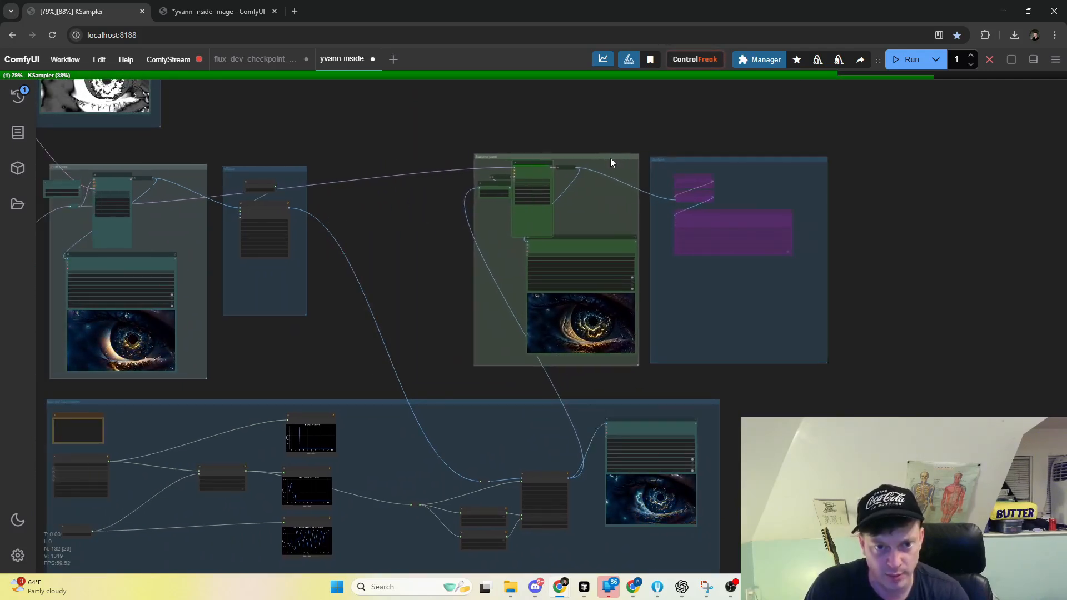
- Shift the Upscale Image By node slightly away from the KSampler in the Second pass group and inspect both nodes' settings
left_click_drag(810, 378, 886, 369)
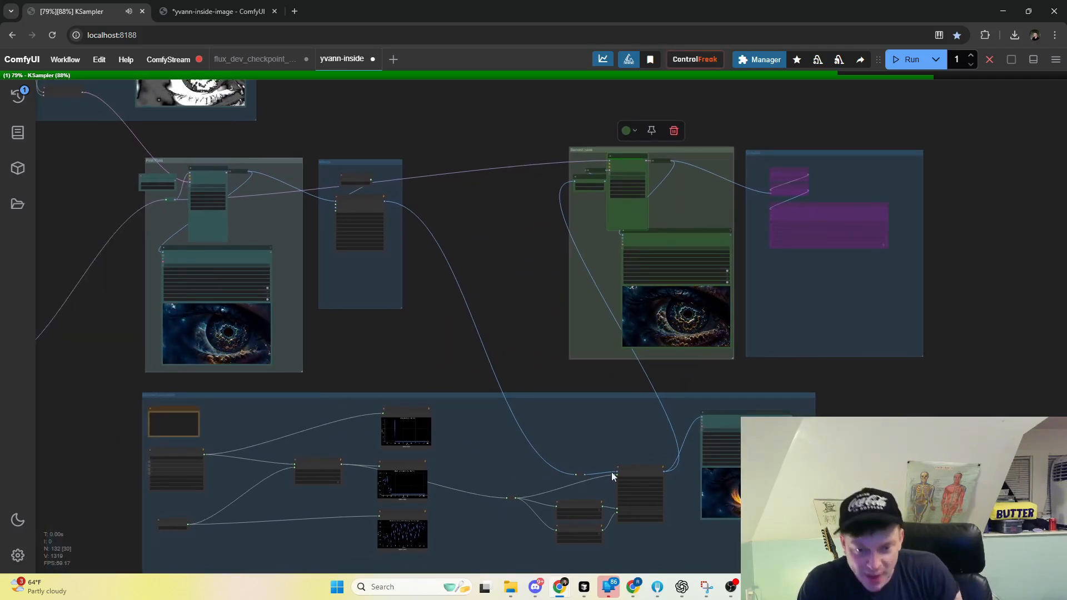
scroll(580, 180, "up", 12)
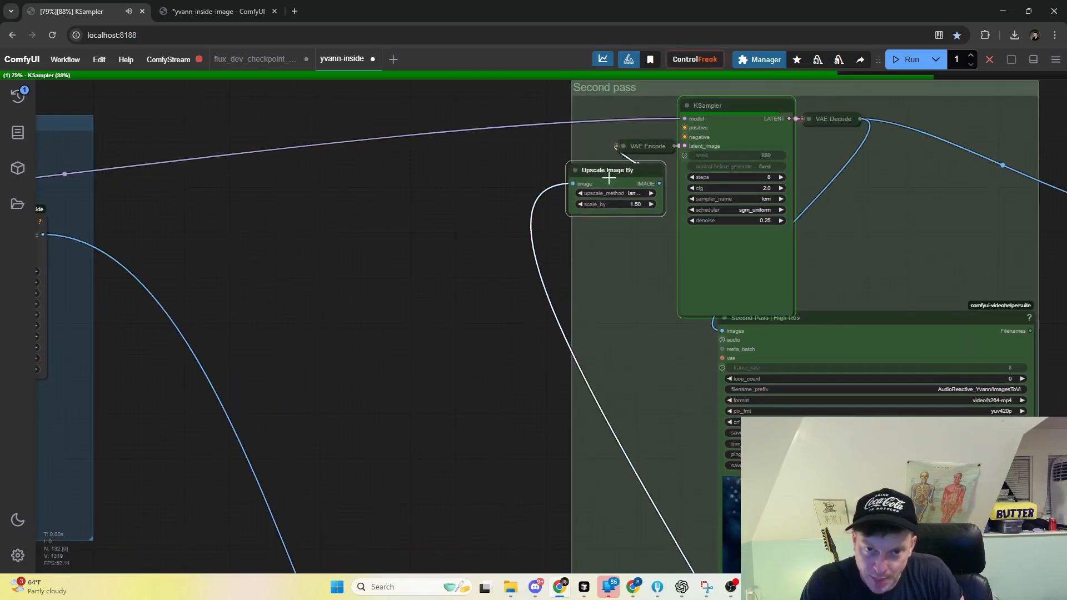
left_click(650, 170)
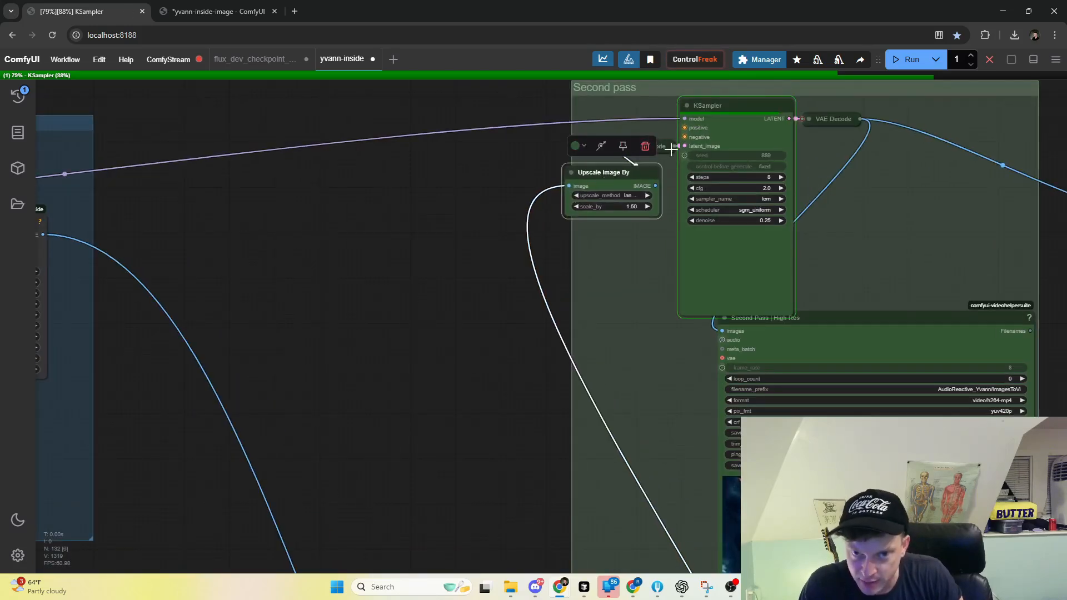
scroll(774, 258, "up", 4)
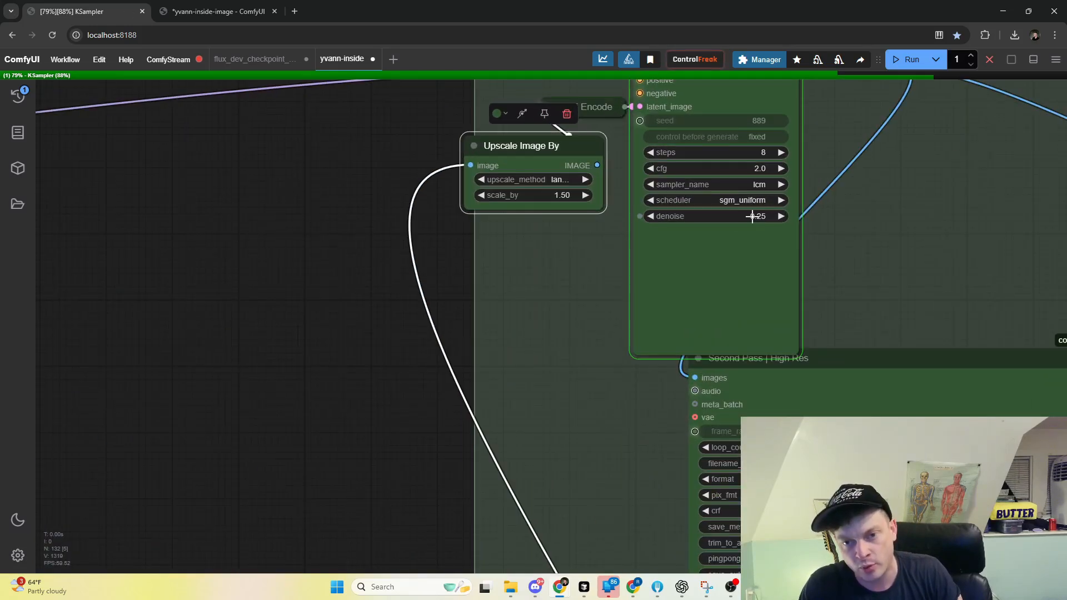
scroll(538, 399, "down", 12)
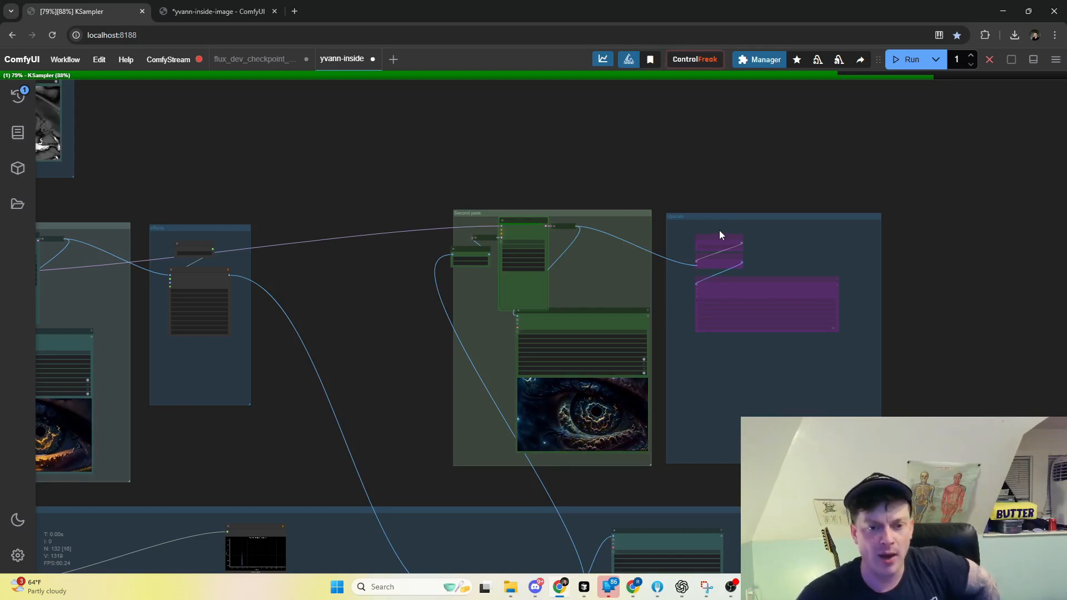
- Move the Second Pass | High Res video node slightly lower within the Second pass group
left_click_drag(573, 154, 644, 122)
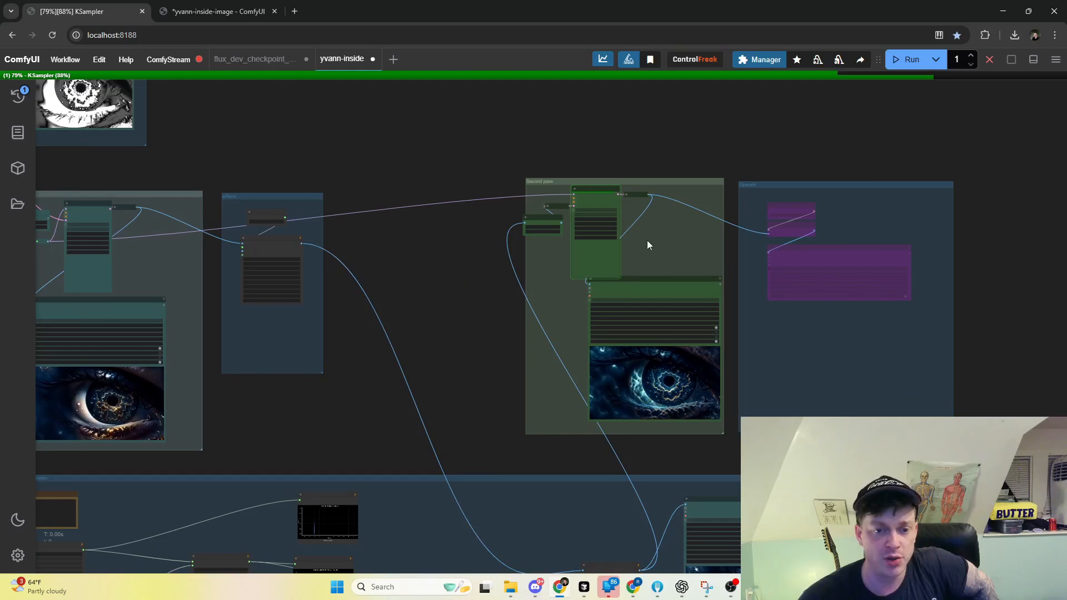
left_click(664, 288)
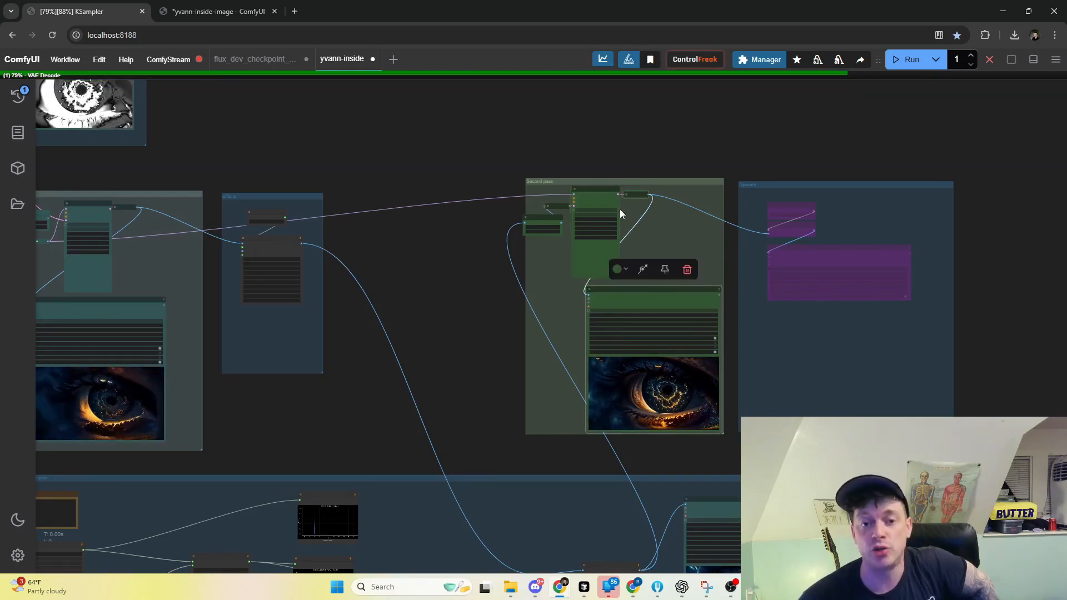
left_click_drag(441, 148, 541, 134)
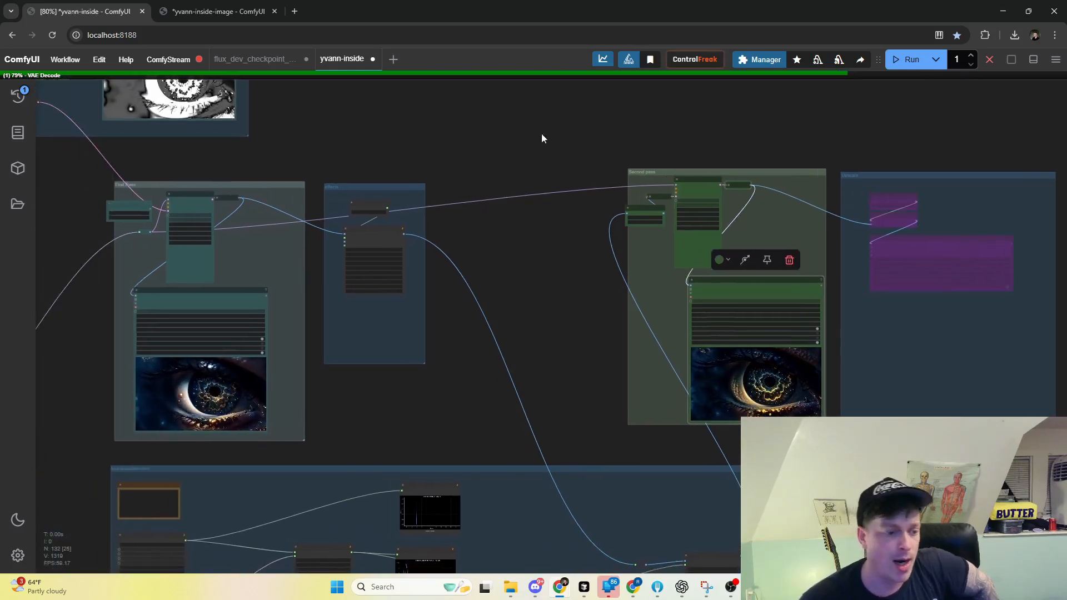